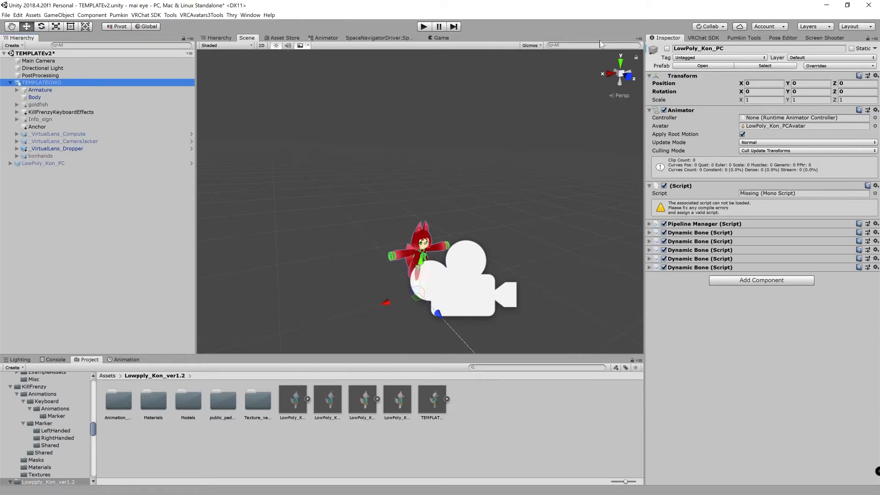
Activate the LowPoly_Kon_PC avatar in the scene and collapse the TEMPLATEOWO object's hierarchy
left_click(41, 163)
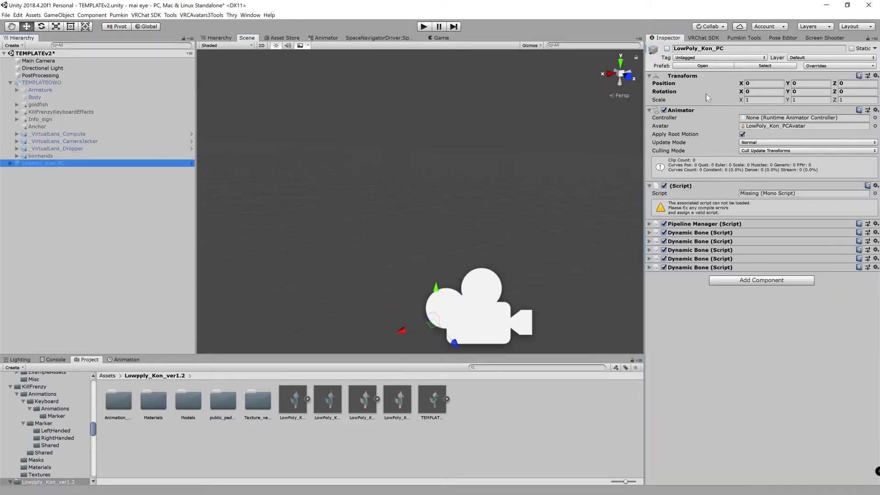
scroll(397, 172, "up", 6)
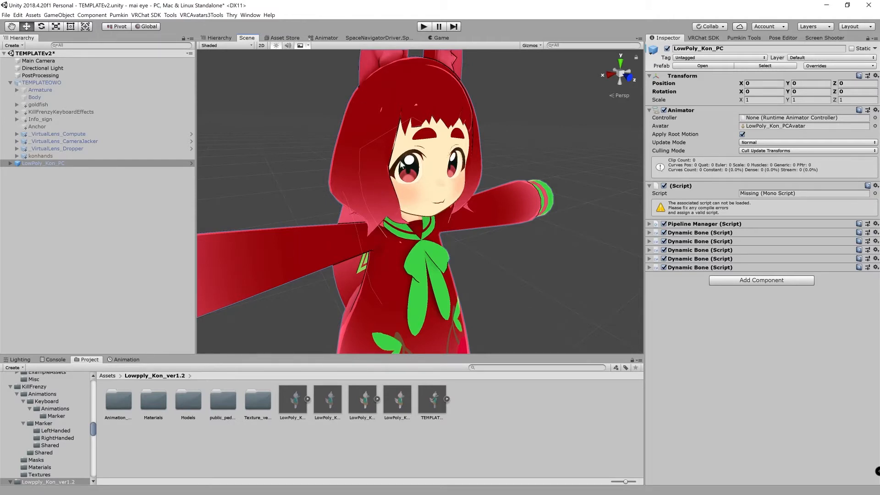
middle_click_drag(395, 202, 396, 210)
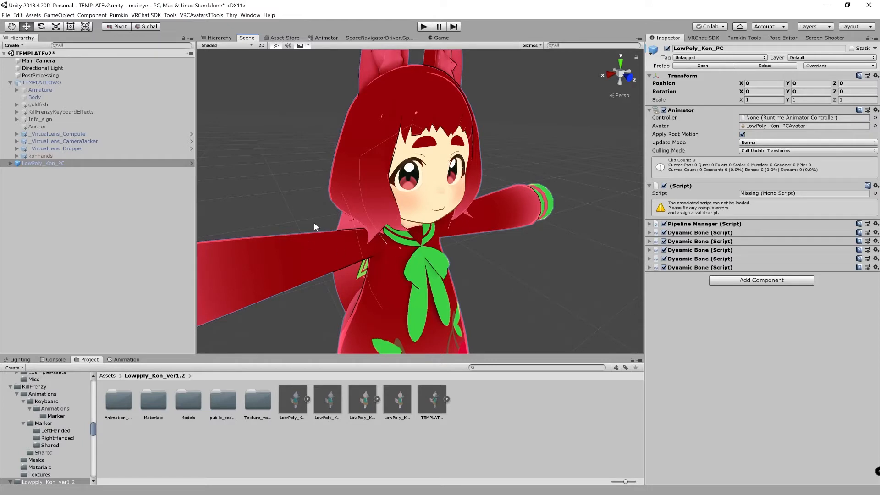
left_click(10, 83)
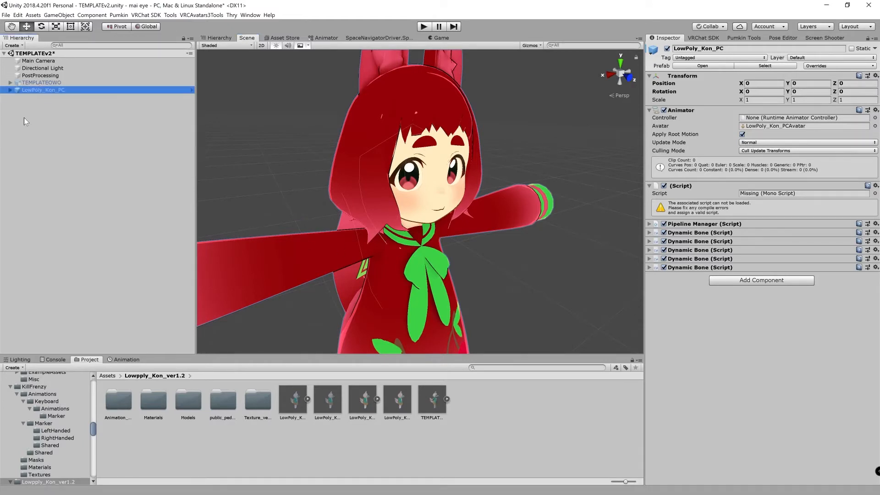
middle_click_drag(376, 210, 381, 220)
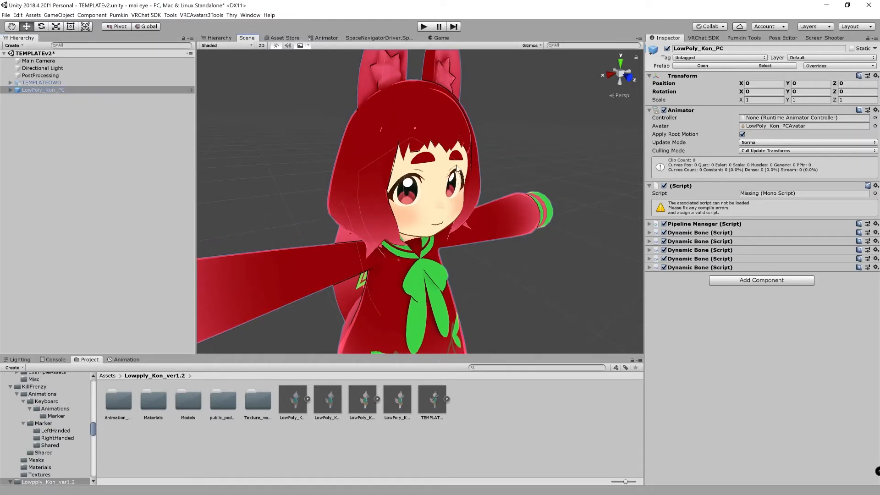
Expand LowPoly_Kon_PC and follow its Animator's avatar reference to the source model in the project assets
left_click(10, 90)
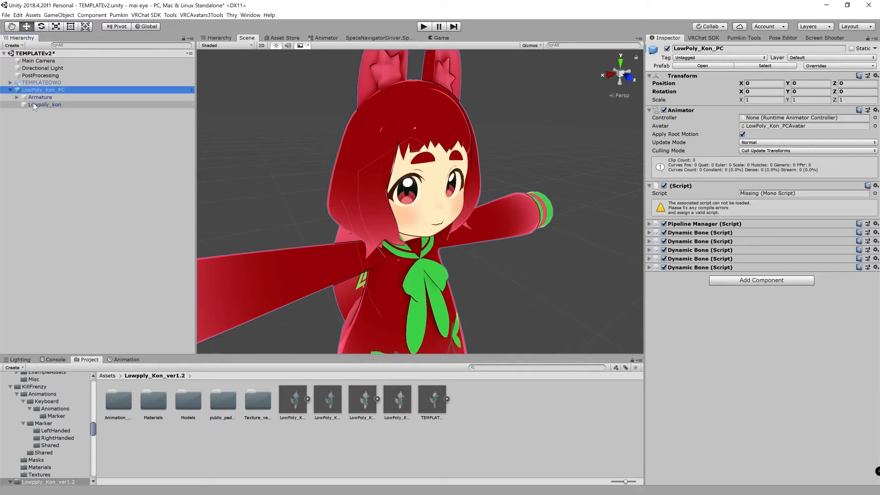
left_click(124, 97)
left_click(125, 90)
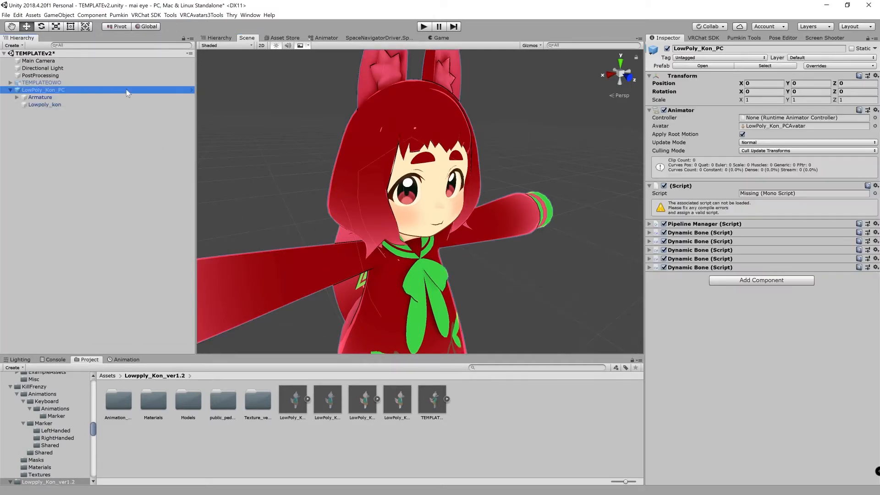
left_click(770, 126)
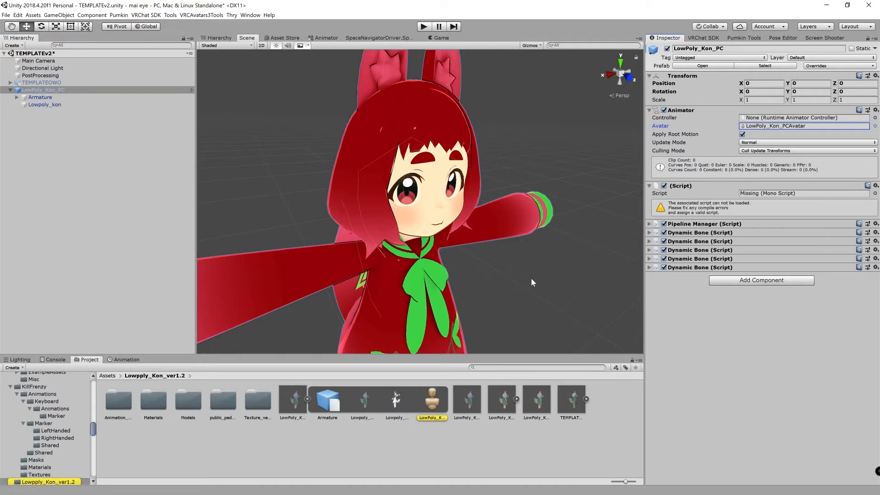
left_click(423, 404)
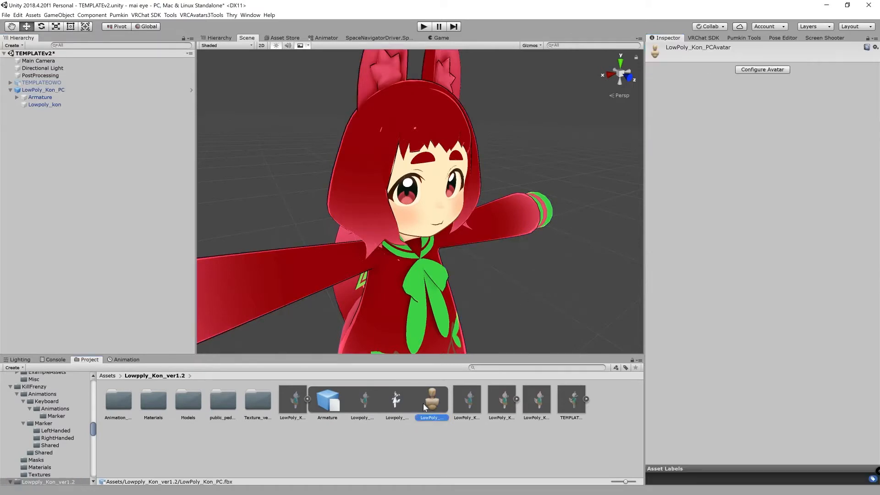
left_click(307, 399)
left_click(309, 403)
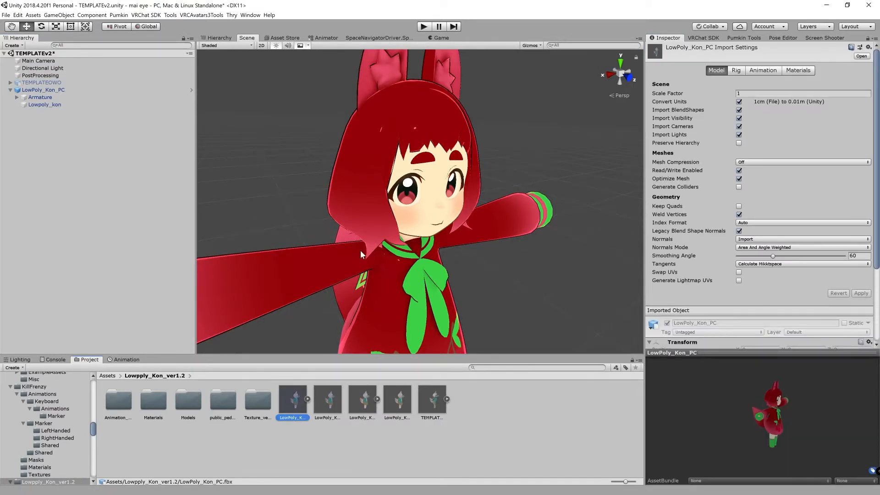
middle_click_drag(361, 251, 352, 275)
middle_click_drag(372, 330, 401, 284)
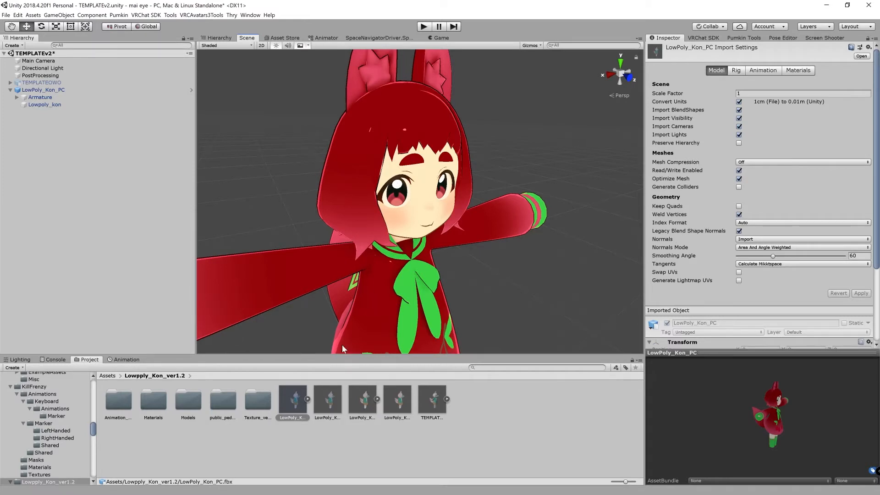
right_click(292, 398)
left_click(285, 402)
left_click(319, 408)
left_click(301, 406)
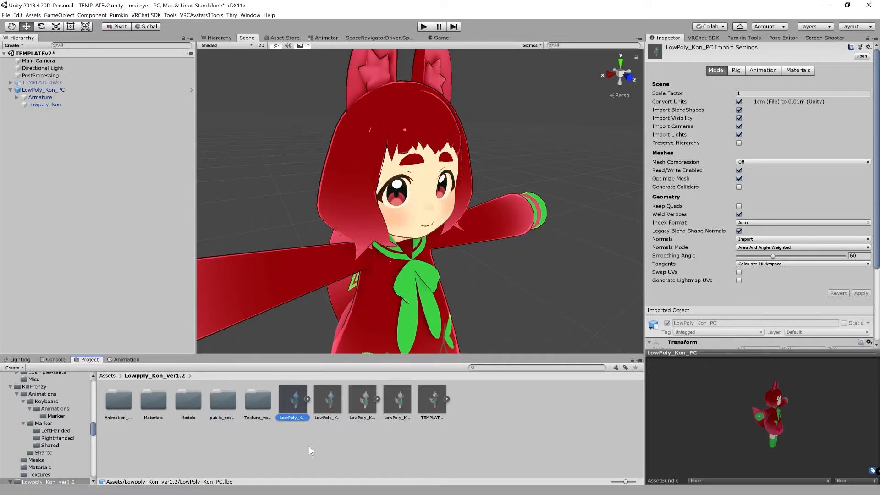
left_click(315, 416)
left_click(294, 416)
left_click(288, 463)
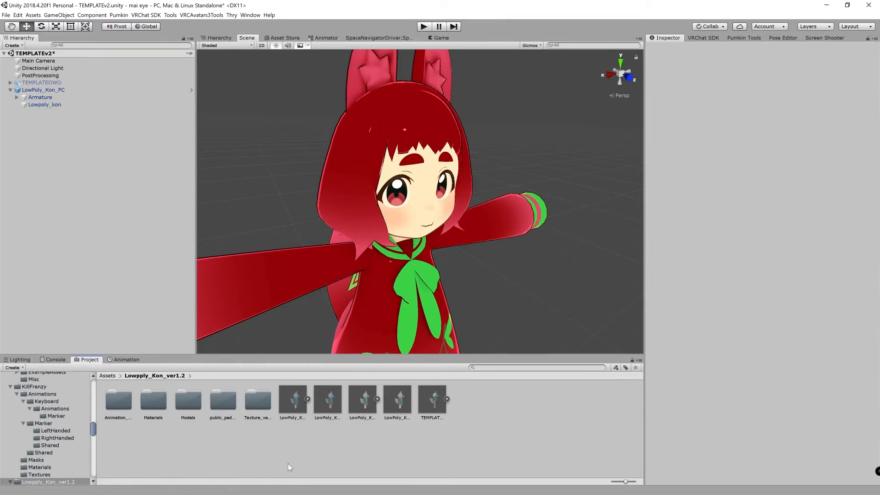
left_click(296, 403)
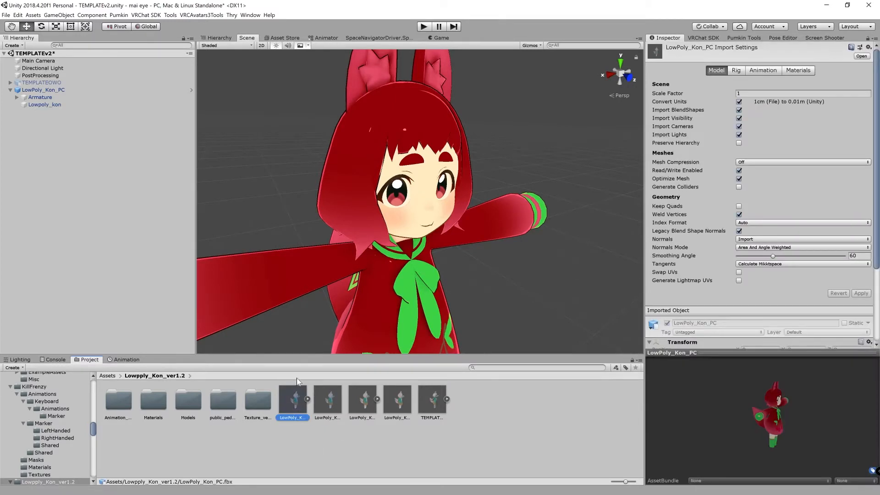
left_click(113, 377)
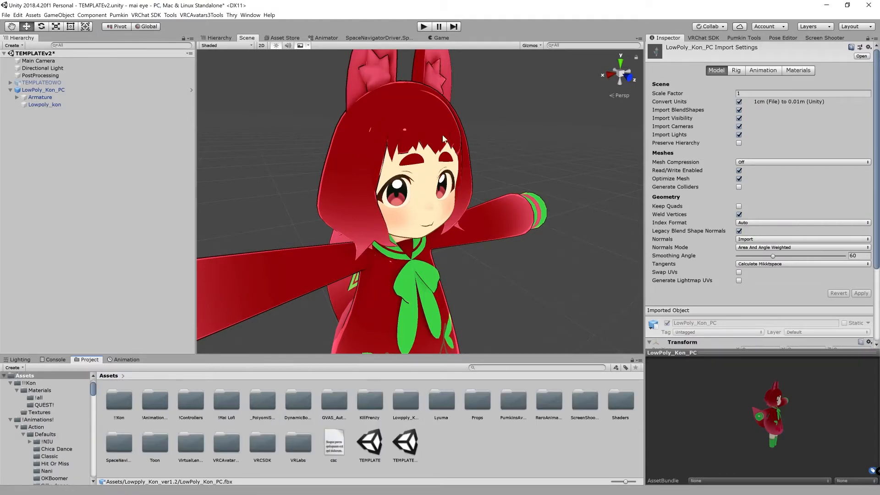
From the project's Assets root, use LowPoly_Kon_PC's Animator avatar reference to find and select its source FBX file
left_click(39, 90)
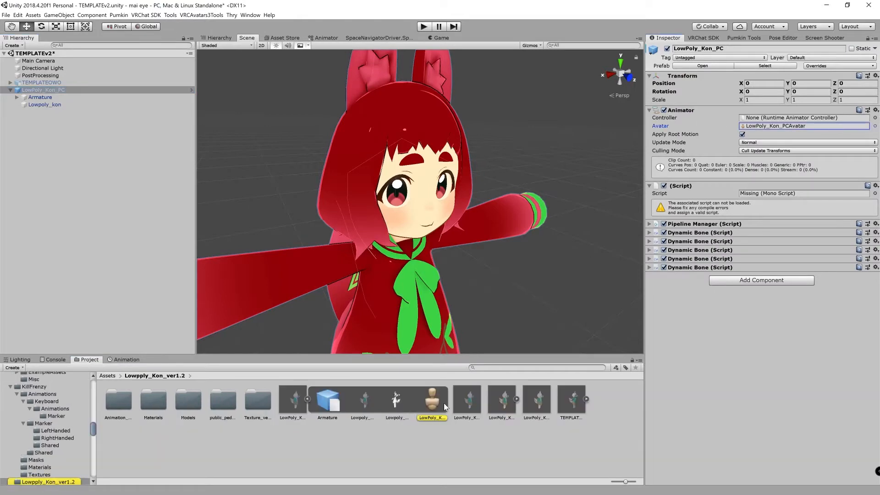
left_click(307, 399)
left_click(297, 405)
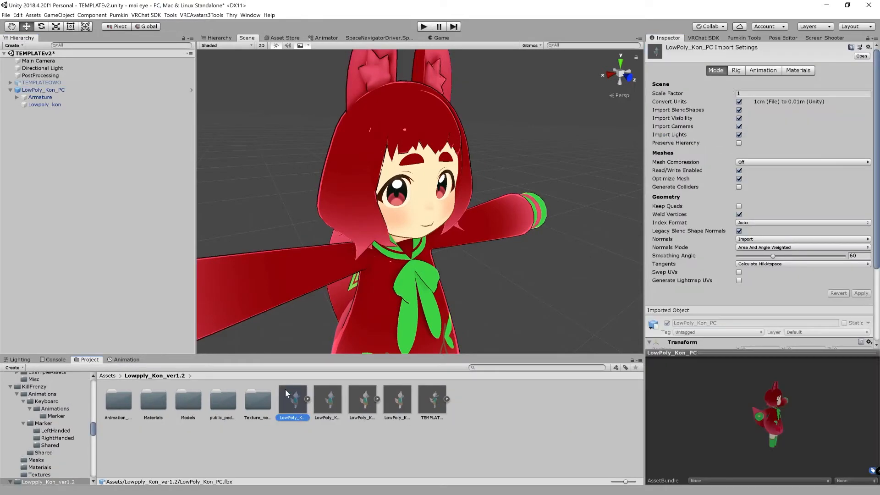
Show the LowPoly_Kon_PC FBX in the file explorer, copy its folder path and close the explorer window
right_click(290, 399)
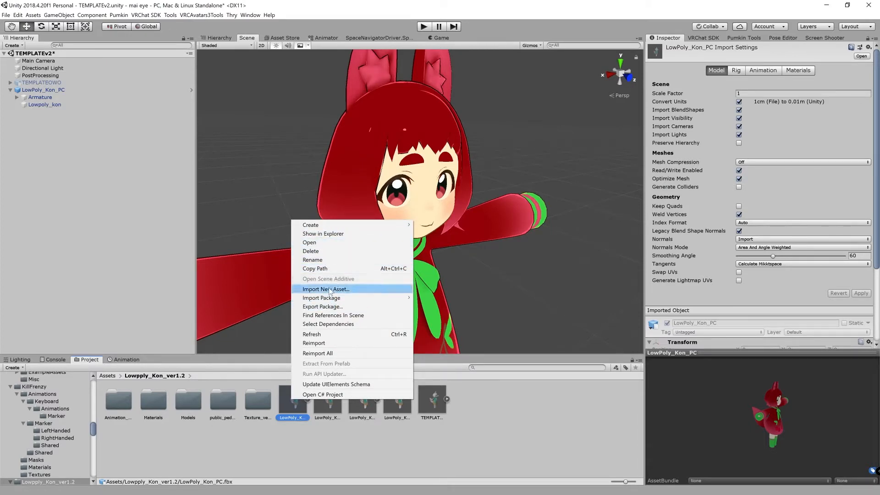
left_click(323, 234)
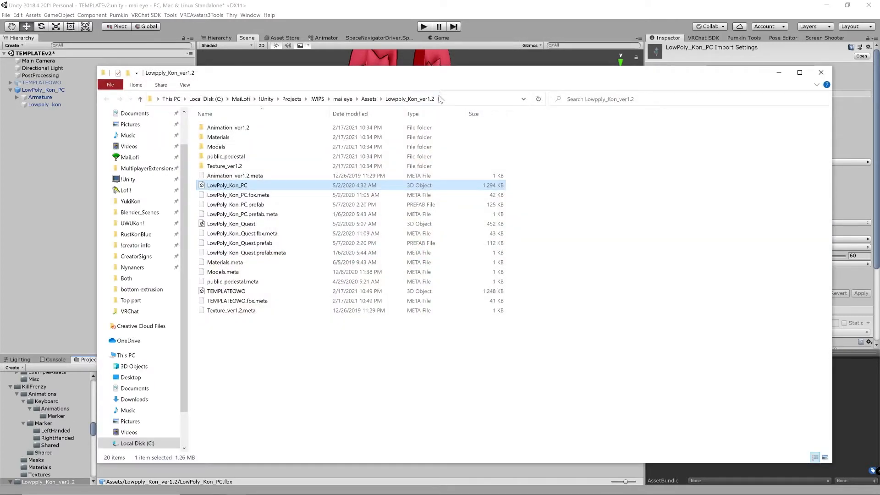
left_click(458, 99)
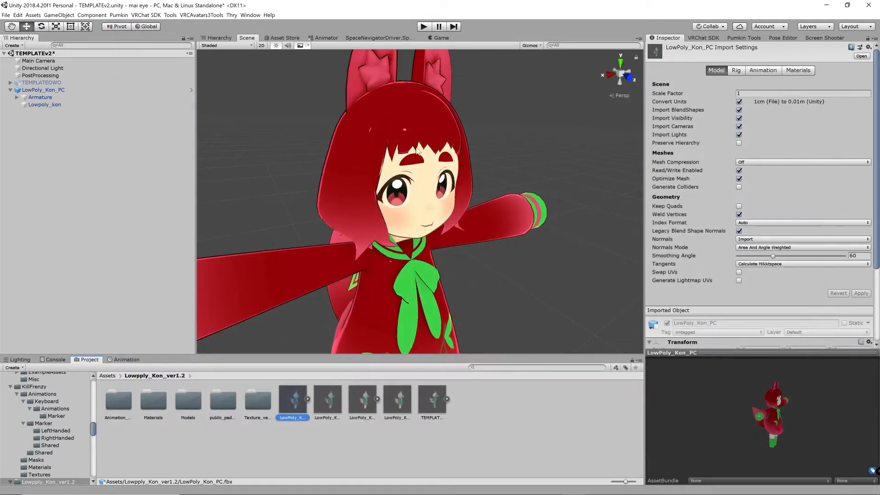
left_click(821, 73)
Switch to Blender and delete the default camera, cube and light from the scene
mouse_move(508, 489)
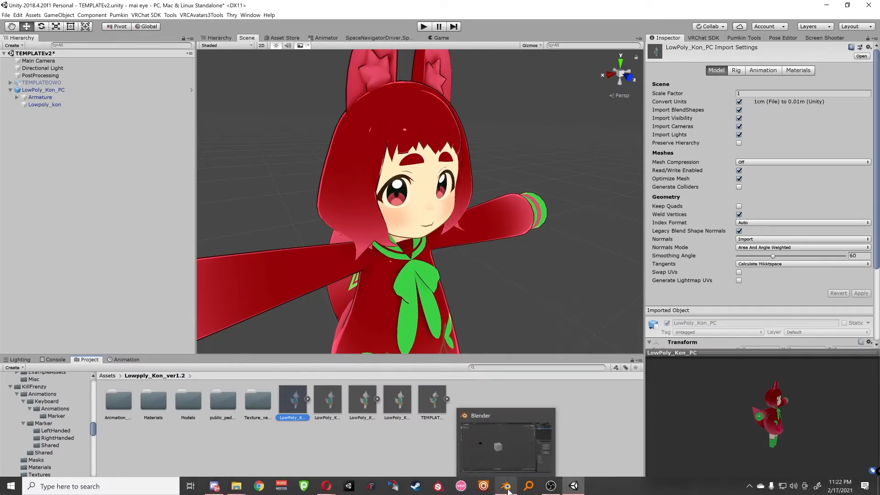
left_click(498, 420)
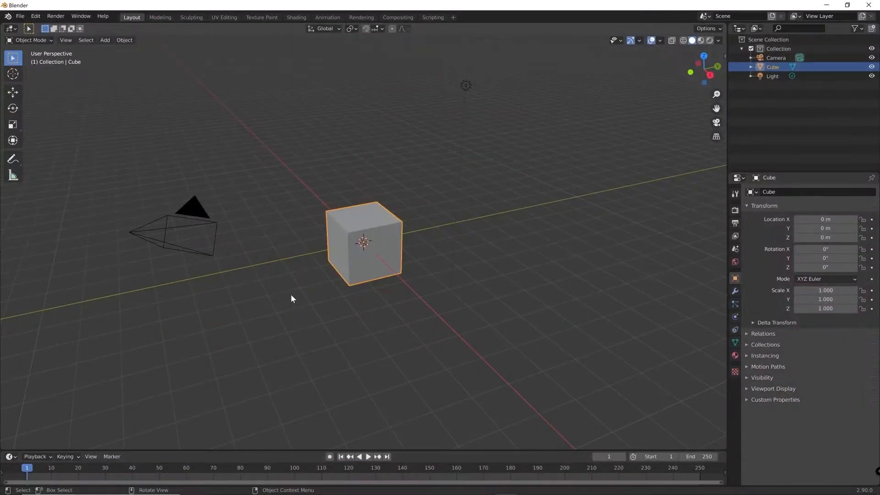
middle_click_drag(291, 295, 299, 310)
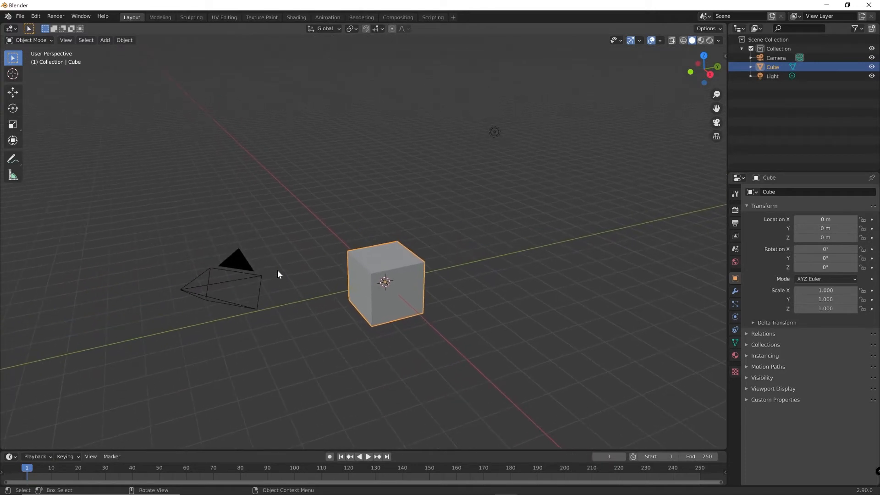
key("a")
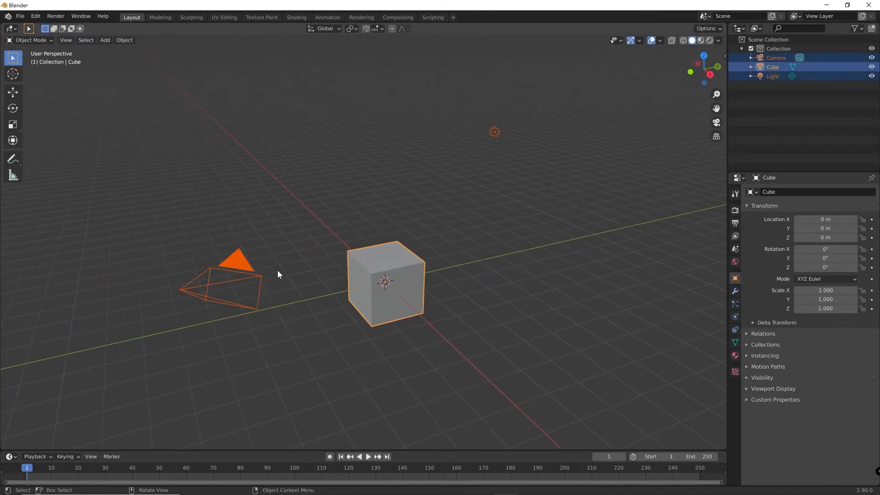
key("Delete")
middle_click_drag(277, 270, 83, 64)
Import LowPoly_Kon_PC.fbx as an FBX from the copied Lowpply_Kon_ver1.2 folder path
left_click(20, 16)
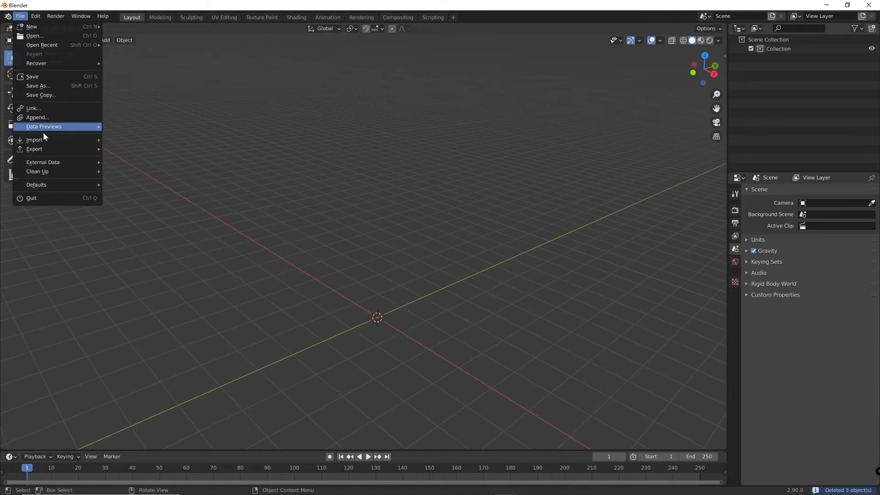
mouse_move(45, 139)
left_click(133, 195)
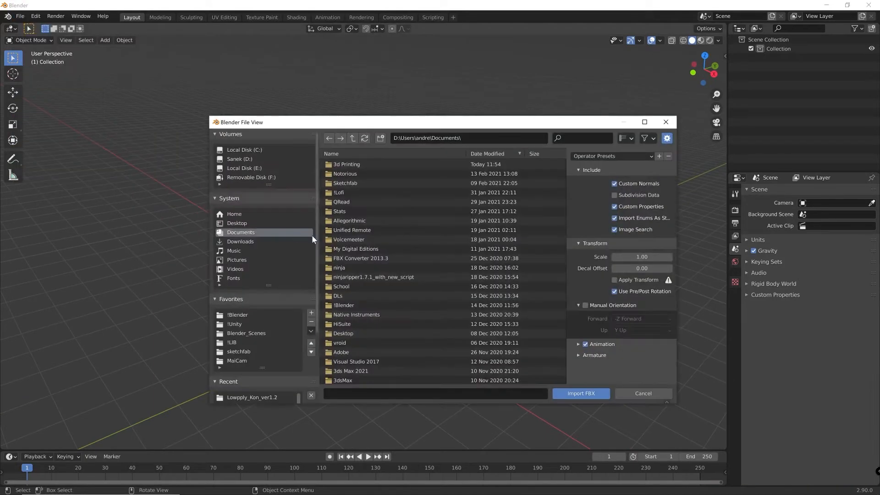
left_click(466, 137)
key("ctrl+v")
key("Return")
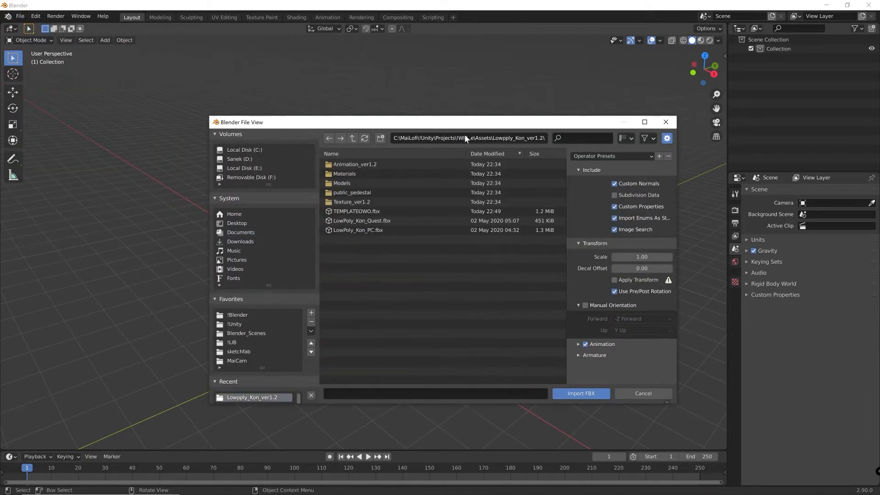
double_click(371, 230)
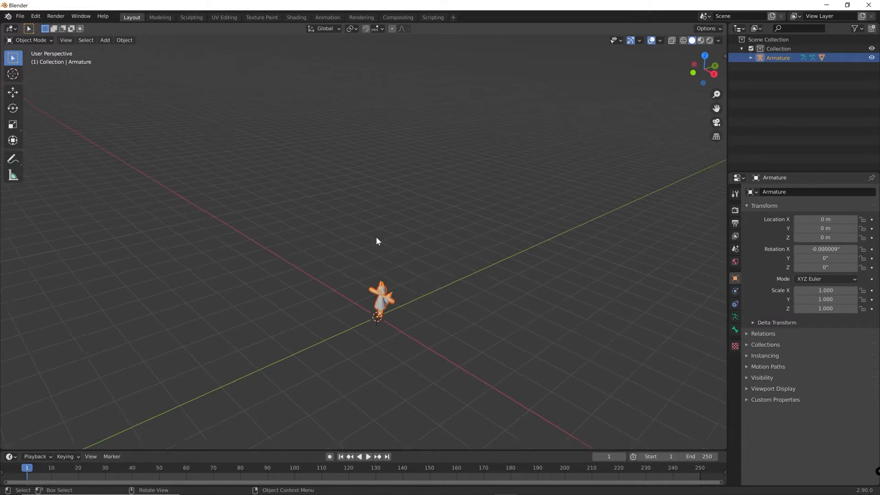
Expand the imported Armature's contents in the scene collection and hide only the armature in the viewport
scroll(376, 237, "up", 11)
left_click(501, 206)
scroll(500, 207, "up", 4)
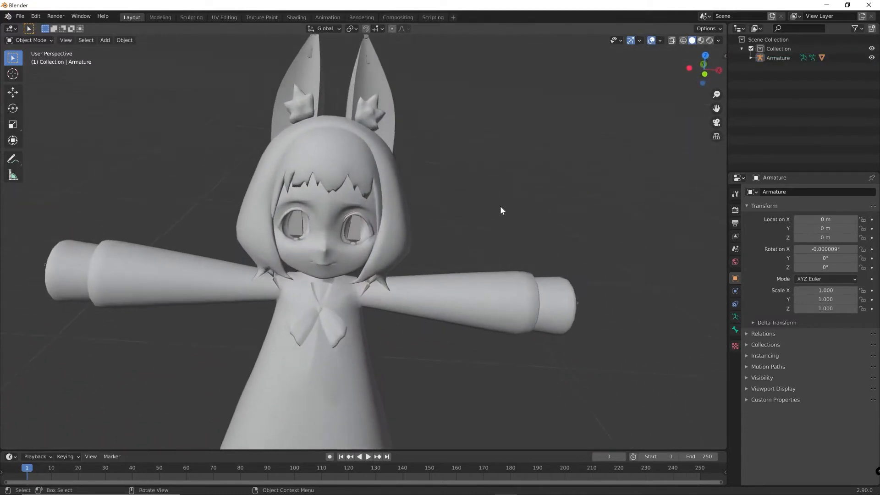
scroll(500, 207, "up", 2)
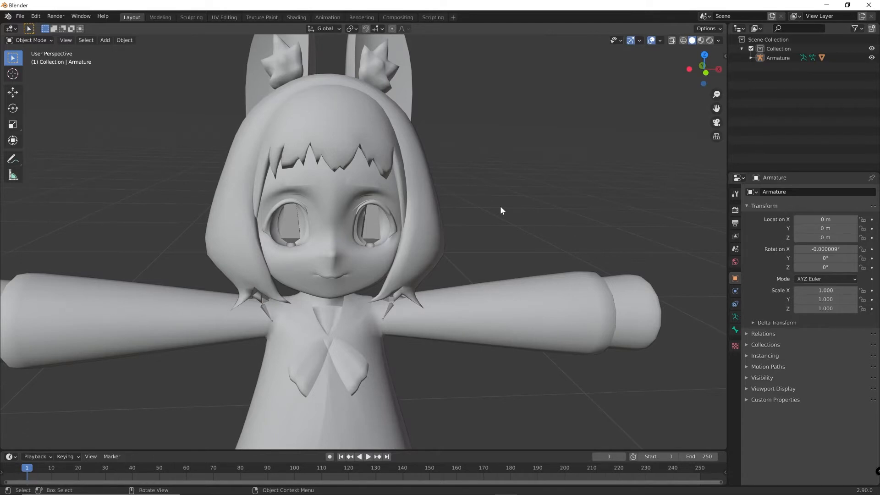
scroll(384, 206, "up", 3)
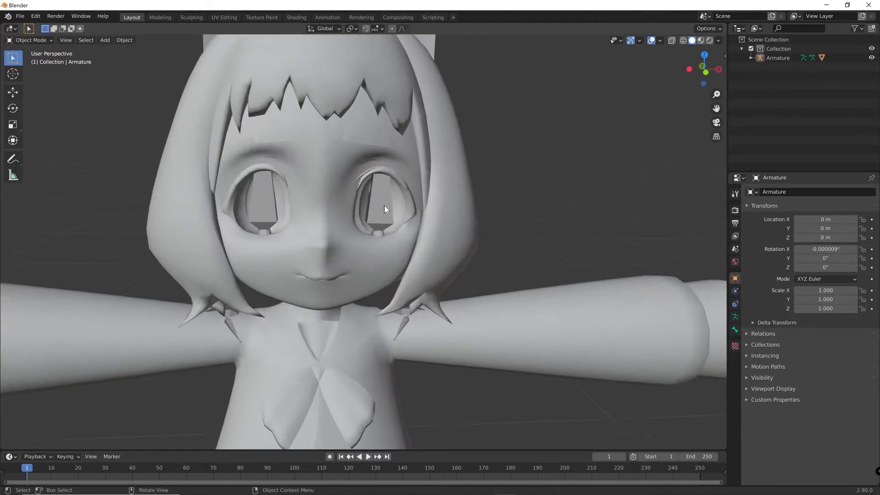
left_click(384, 205)
scroll(384, 205, "down", 2)
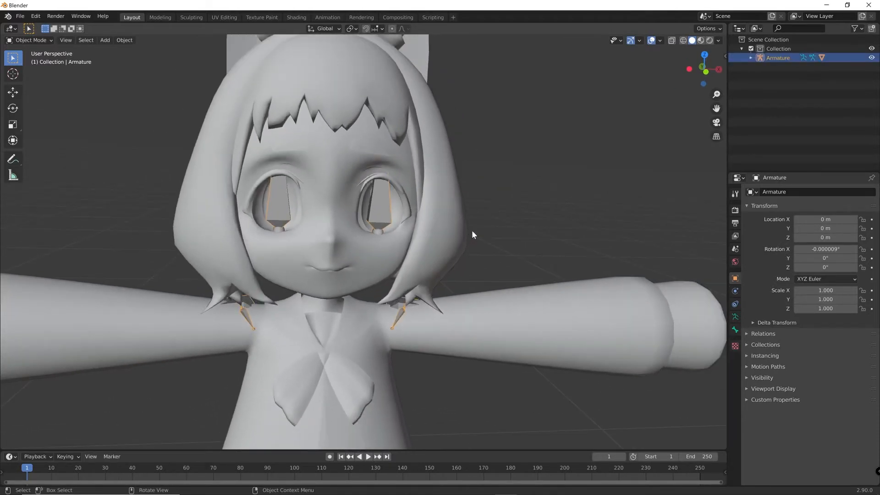
left_click(751, 58)
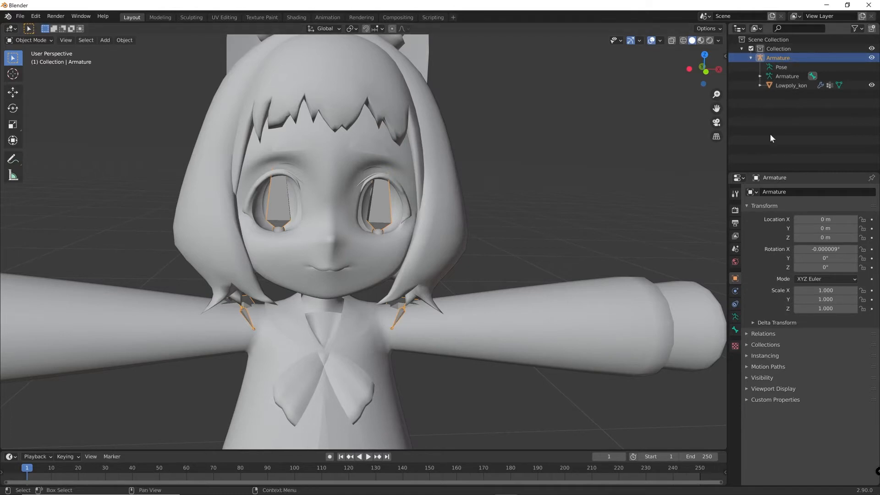
left_click(872, 57)
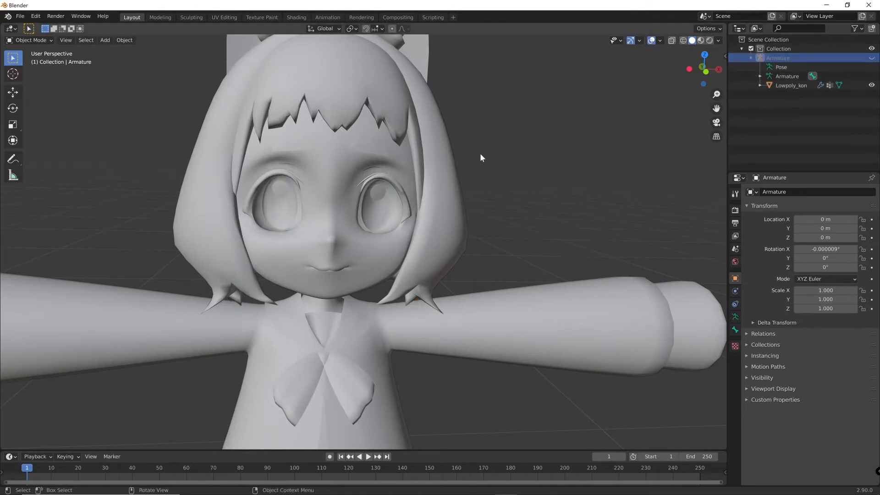
middle_click_drag(482, 199, 450, 226)
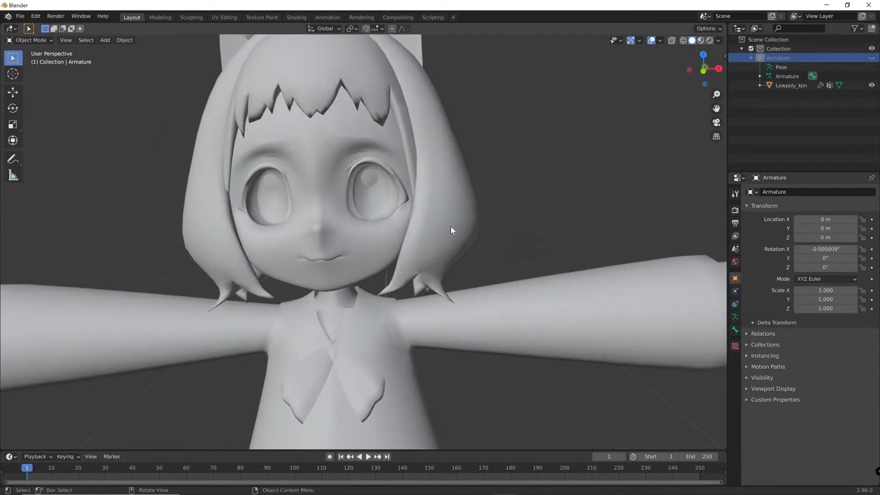
Put the Lowpoly_kon mesh into Edit Mode with vertex selection and clear the selection of all its vertices
left_click(393, 222)
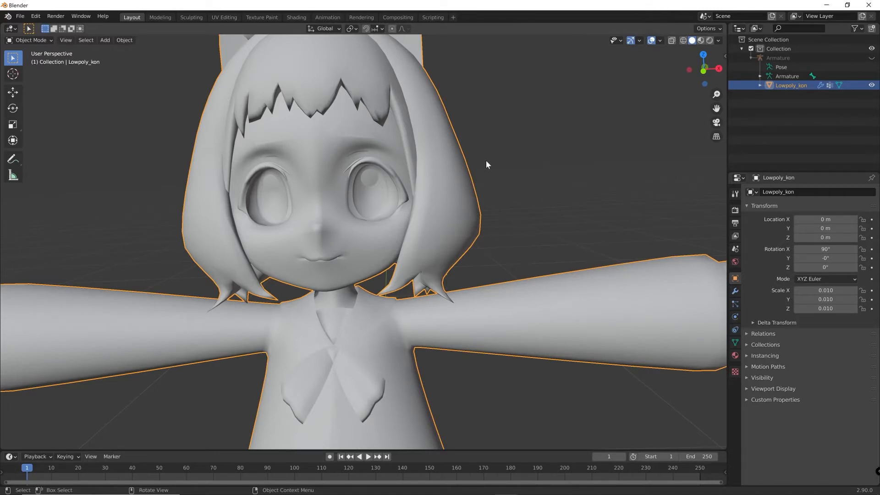
key("Tab")
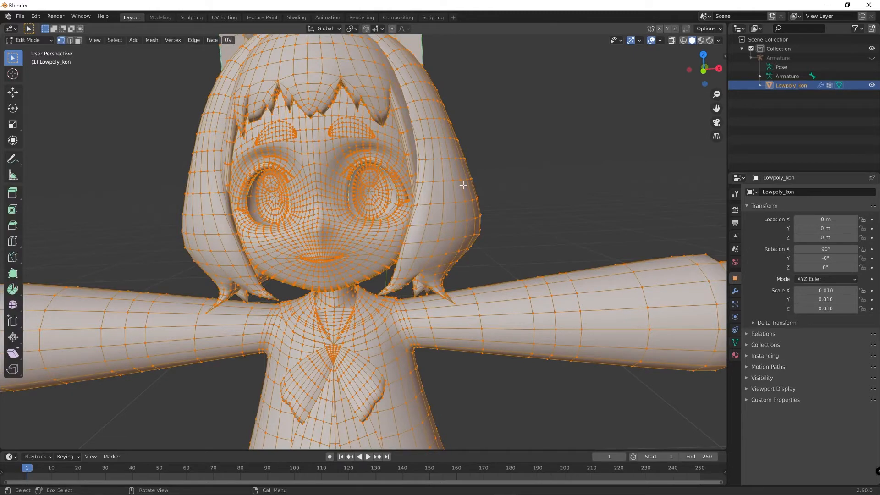
scroll(463, 185, "up", 4)
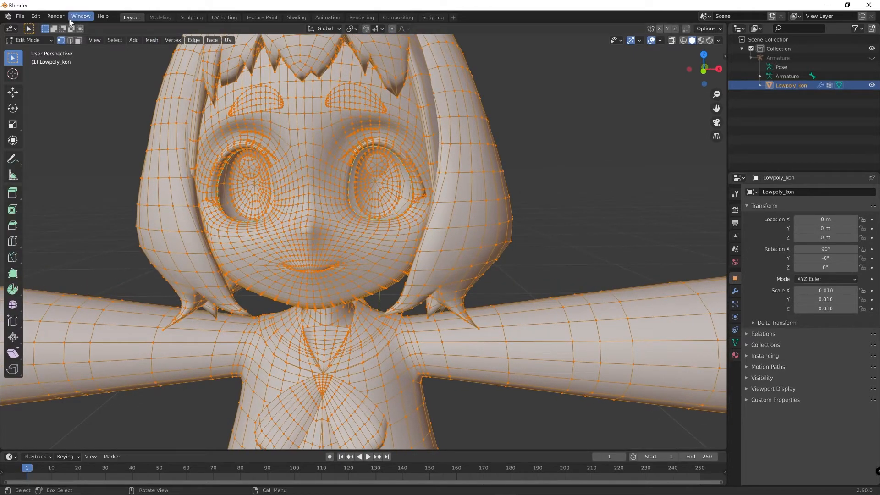
left_click(70, 40)
left_click(61, 41)
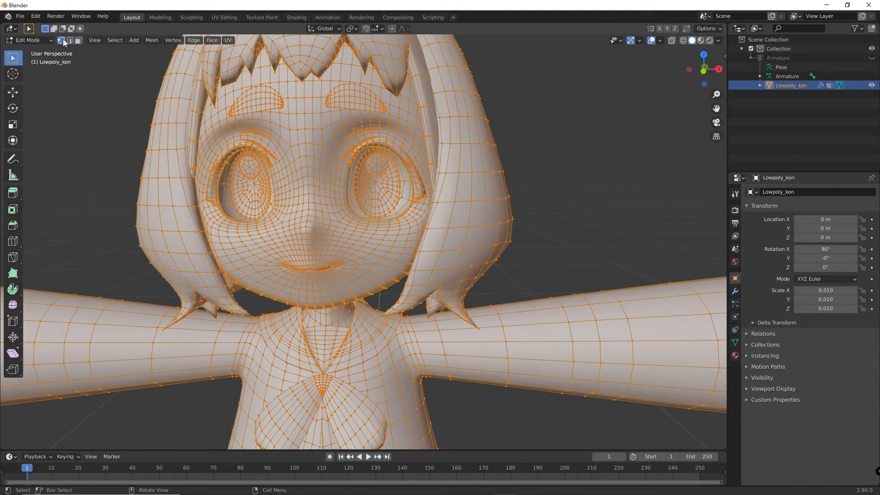
mouse_move(517, 171)
middle_mouse_down()
mouse_move(491, 168)
mouse_move(508, 169)
middle_mouse_up()
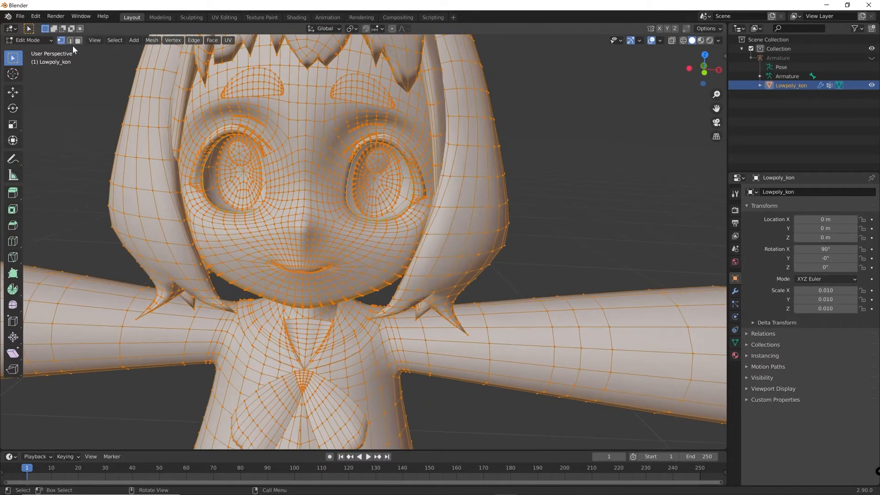
left_click(573, 159)
middle_click_drag(552, 194, 547, 188)
middle_click_drag(527, 220, 523, 222)
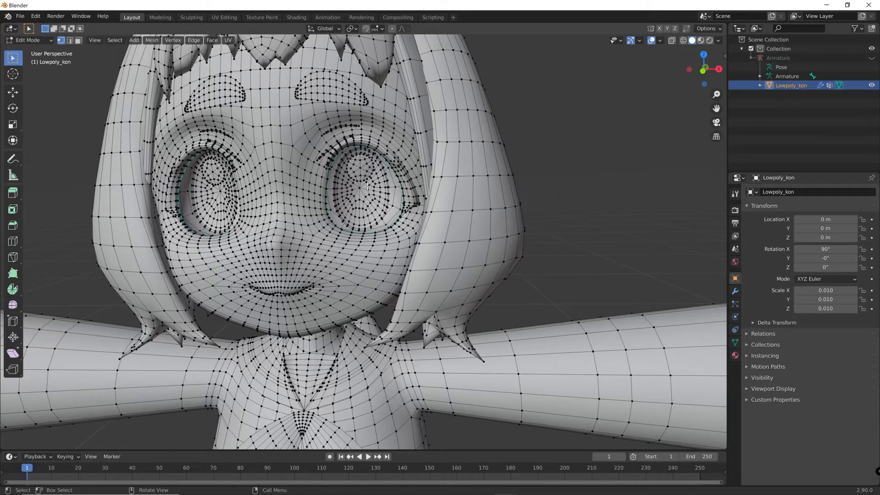
Select the linked geometry of the small round highlight discs in both eyes and delete their vertices
scroll(367, 186, "up", 2)
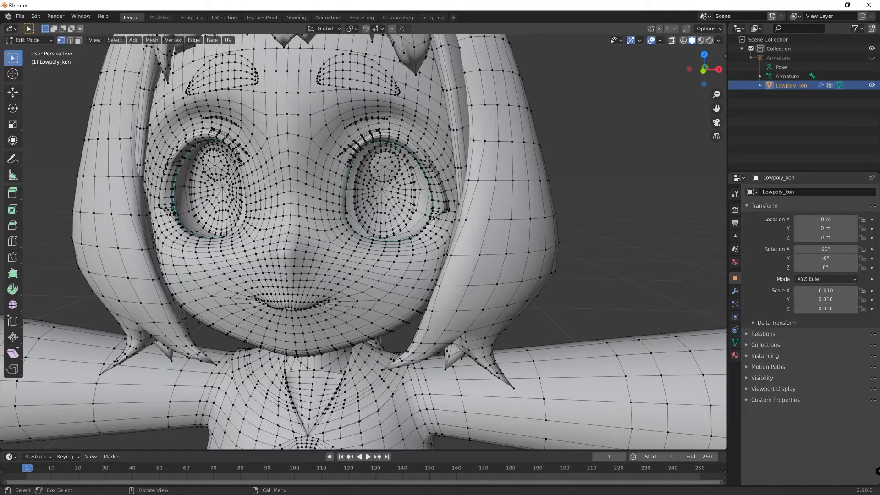
scroll(386, 169, "up", 4)
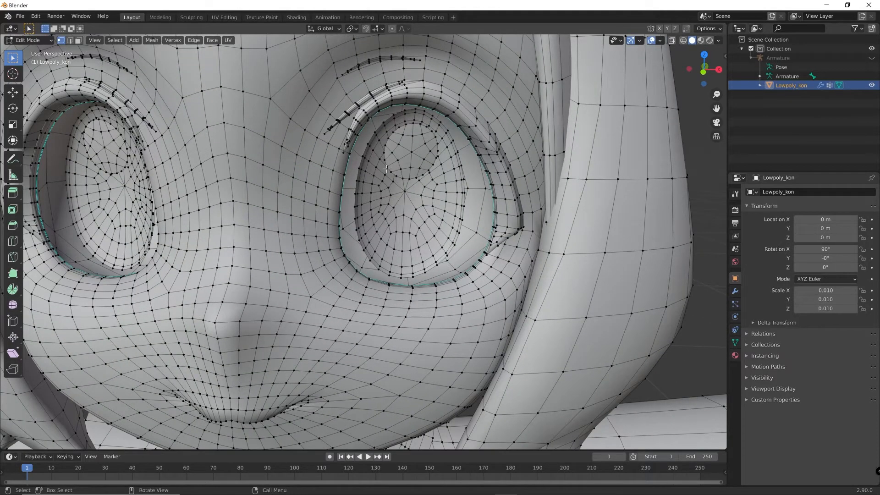
mouse_move(386, 169)
middle_mouse_down()
mouse_move(407, 165)
mouse_move(385, 166)
middle_mouse_up()
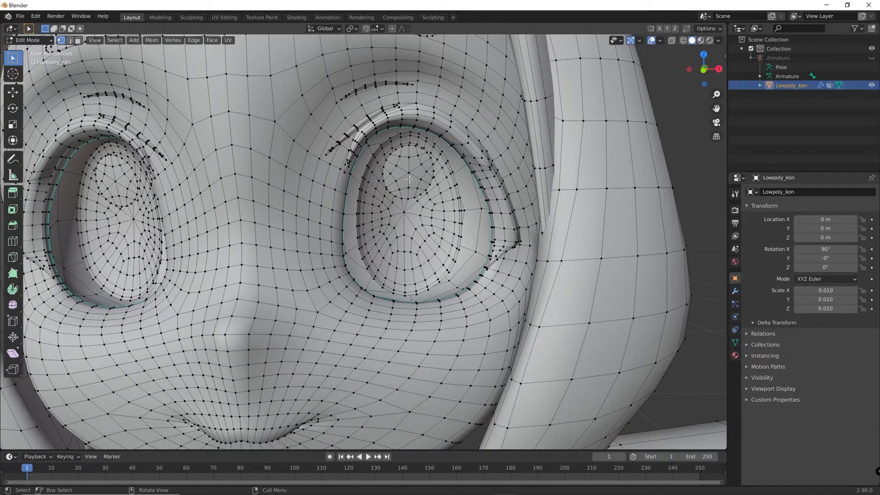
left_click(409, 175)
middle_click_drag(420, 202, 422, 207)
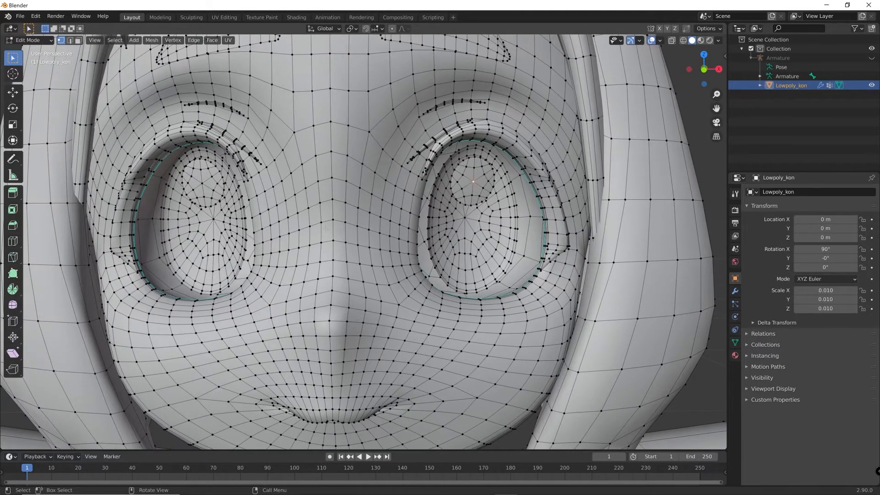
left_click(201, 183, "shift")
key("ctrl+l")
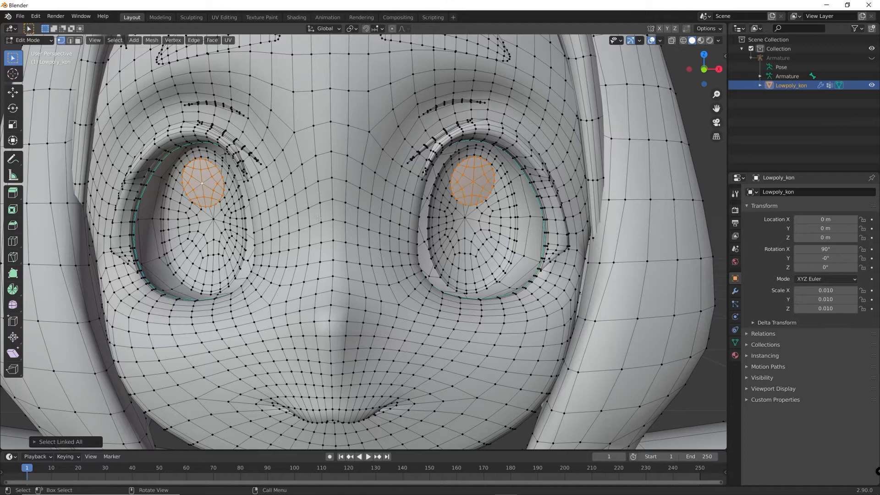
key("x")
left_click(234, 197)
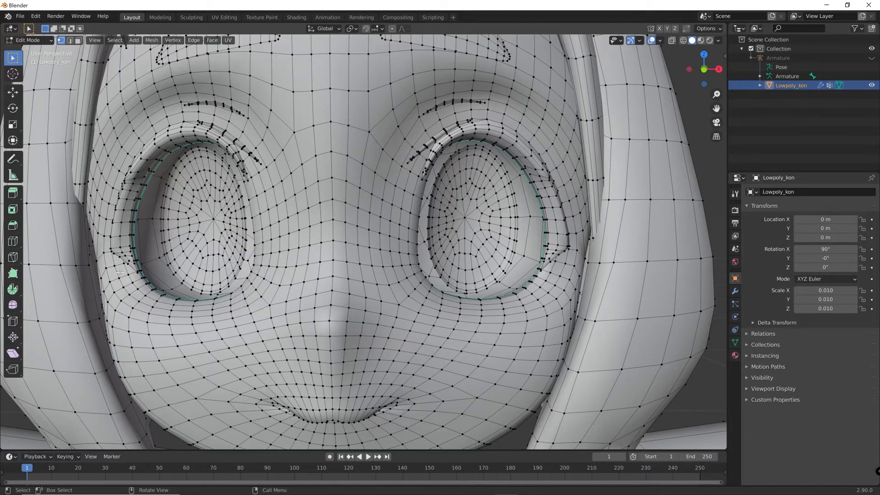
Delete the linked vertices of the small round piece hidden behind the eye surface, beside the diamond shape
middle_click_drag(364, 261, 426, 229)
left_click(426, 229)
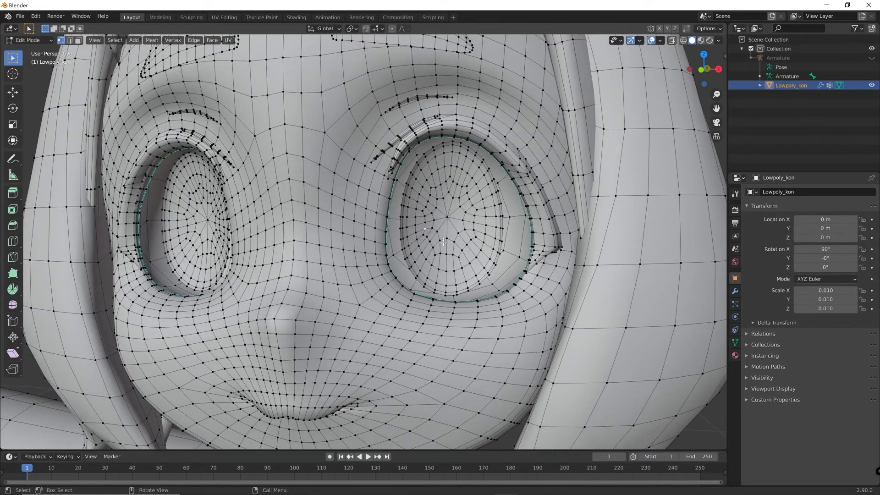
key("ctrl+l")
left_click(445, 238)
middle_click_drag(582, 257, 569, 271)
scroll(566, 270, "down", 5)
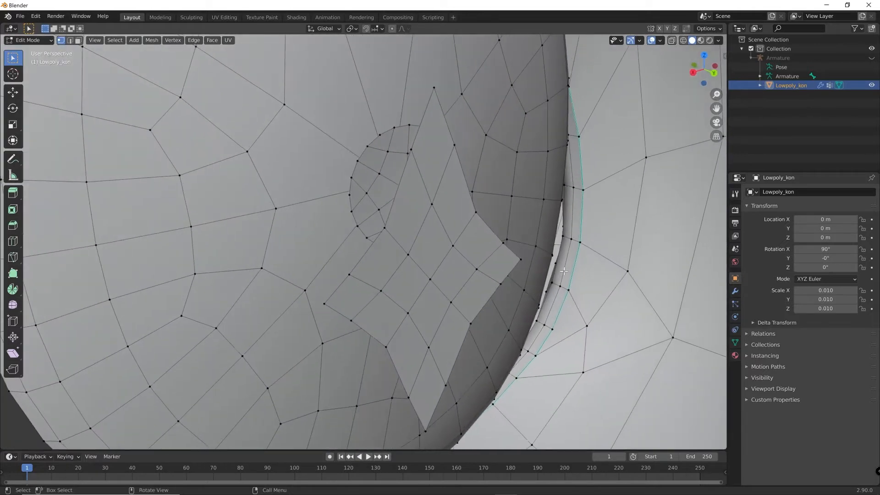
middle_click_drag(410, 215, 399, 226)
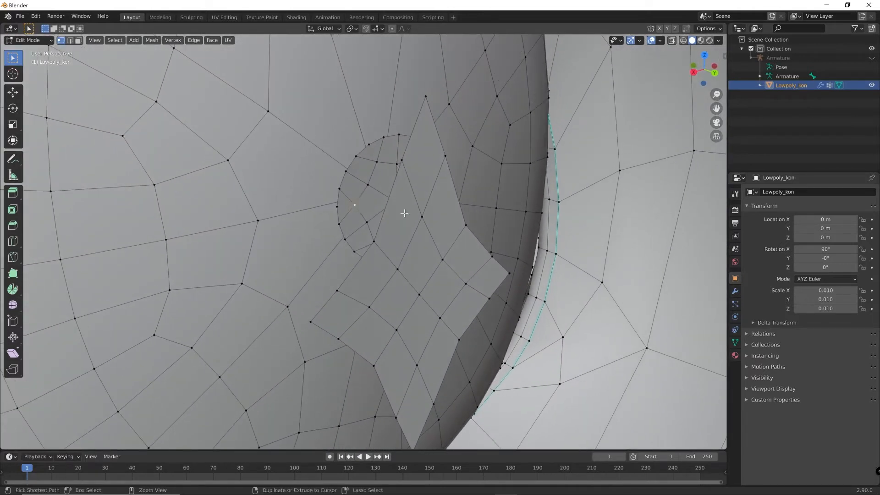
key("ctrl+l")
key("x")
left_click(404, 213)
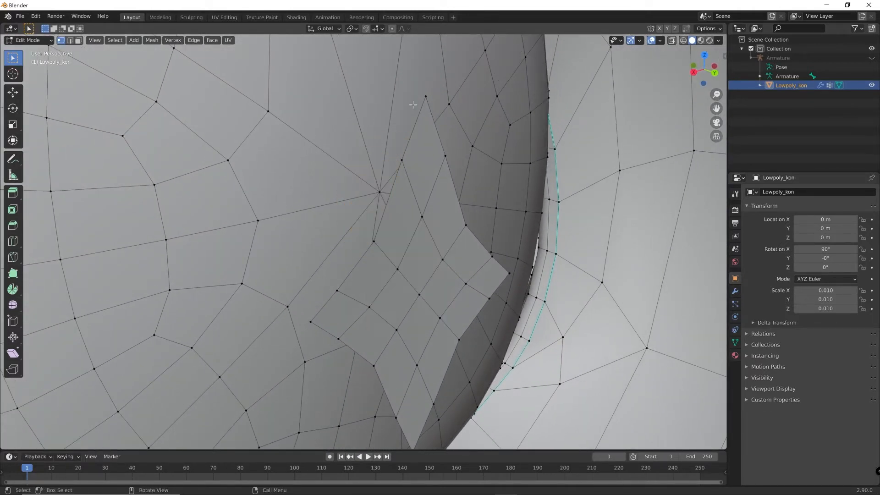
Return to Object Mode and add two material slots to Lowpoly_kon, each with a new material
middle_click_drag(362, 288, 516, 291)
scroll(477, 290, "down", 7)
scroll(477, 290, "down", 6)
scroll(478, 290, "up", 4)
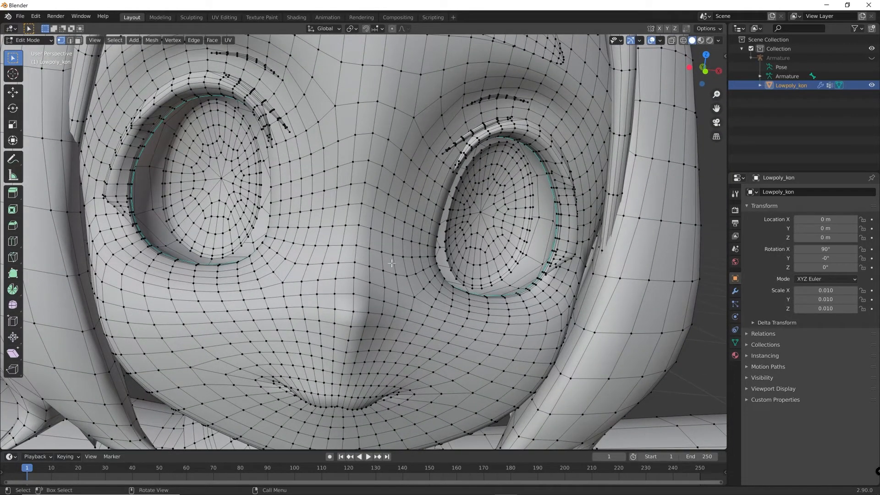
key("Tab")
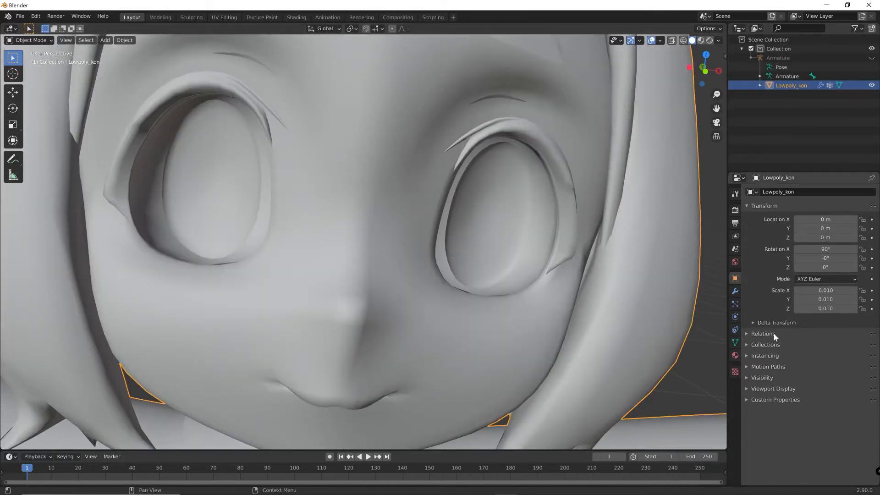
left_click(735, 355)
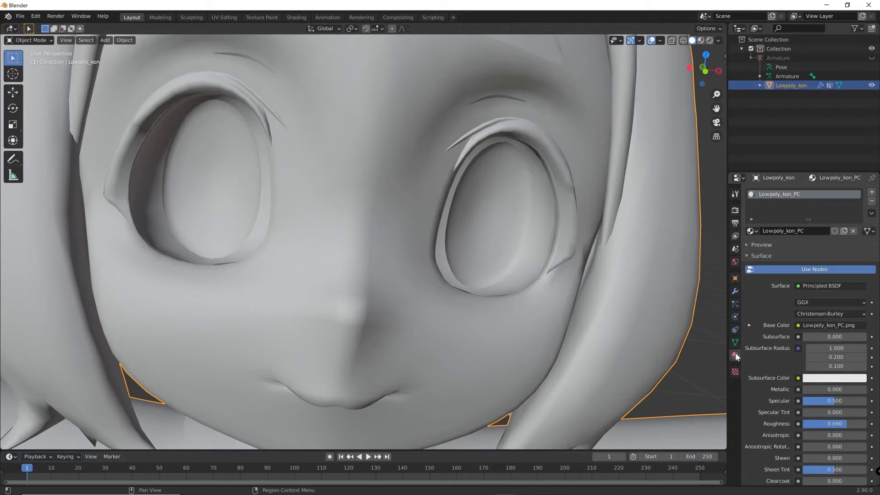
middle_click_drag(523, 171, 523, 285)
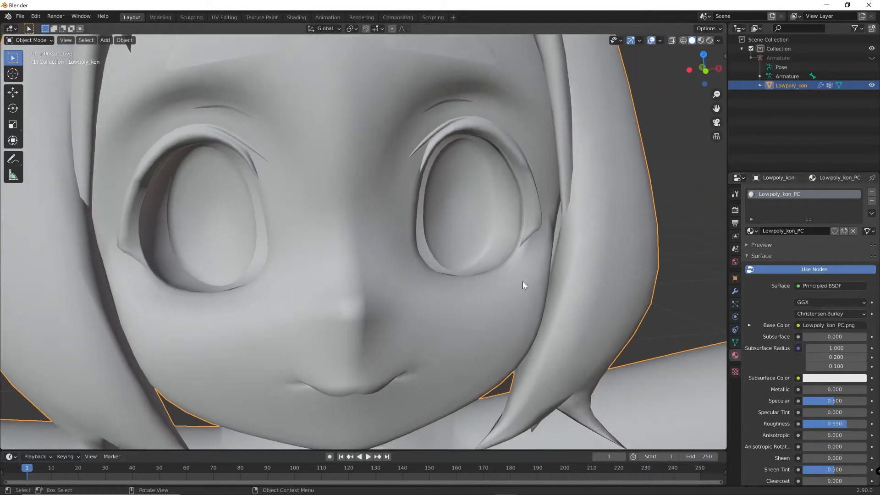
left_click(872, 192)
left_click(871, 192)
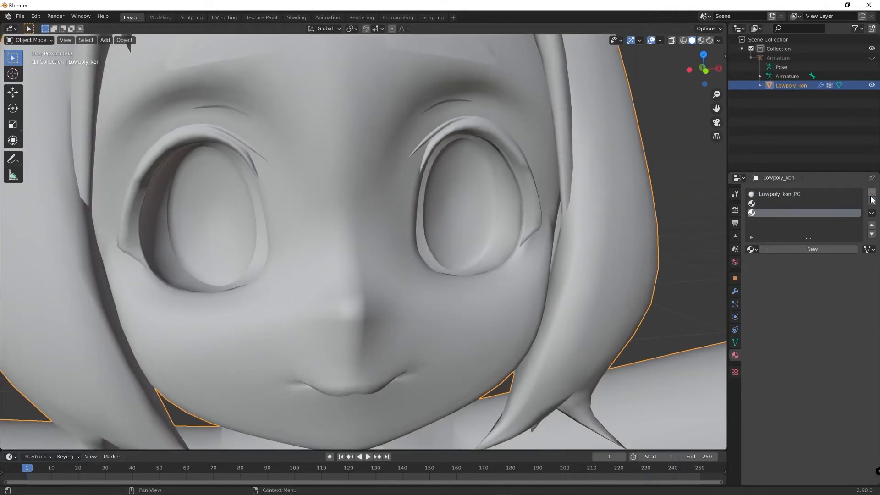
left_click(810, 252)
left_click(775, 204)
left_click(777, 249)
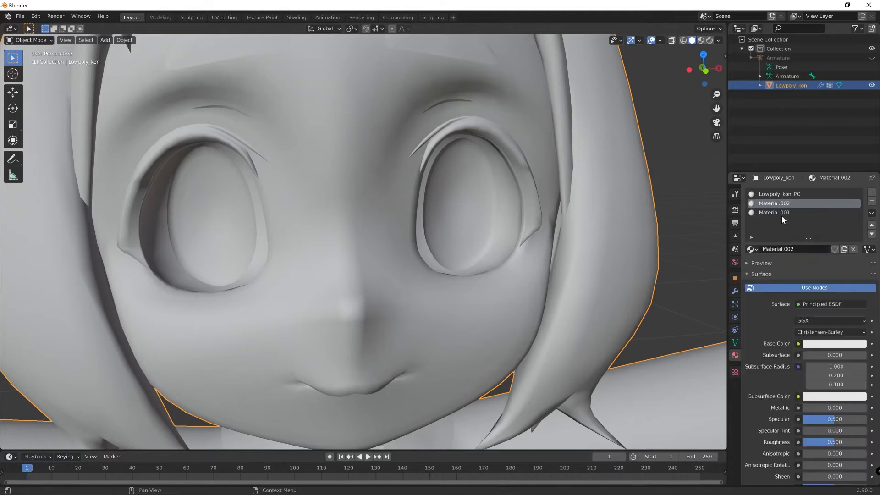
Rename the second slot's material to eyer and the third slot's material to eyel
middle_click_drag(508, 204, 475, 210)
double_click(788, 204)
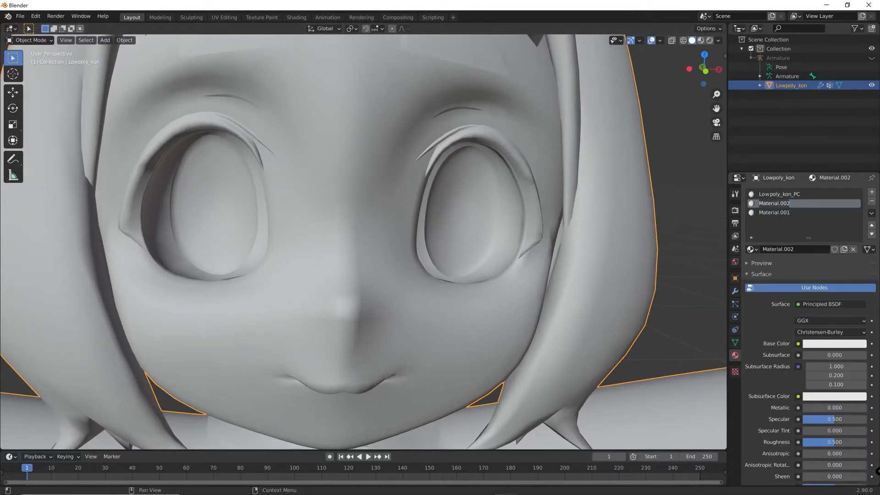
type("eyer")
key("Return")
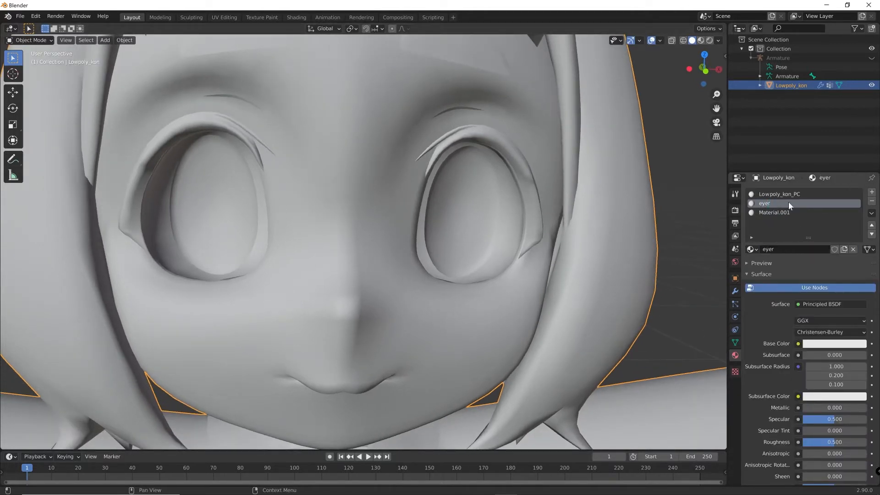
double_click(778, 212)
type("eye")
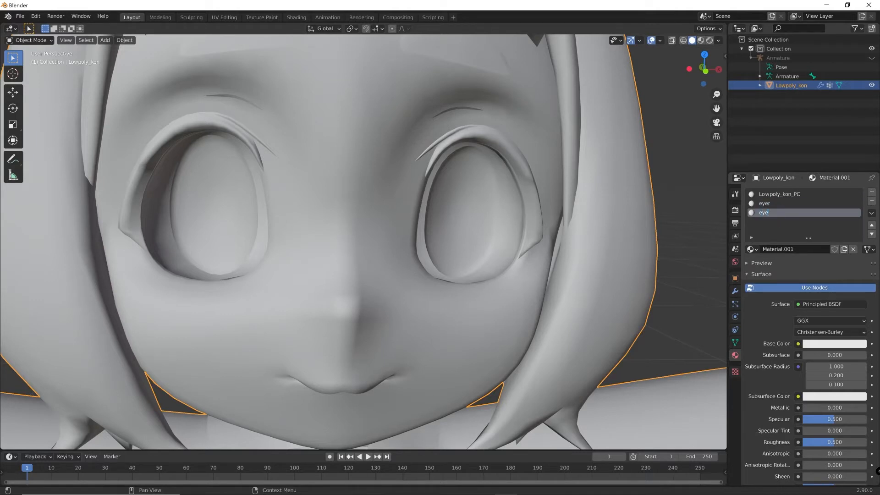
type("l")
key("Return")
In Edit Mode, assign the eyel material to the linked iris geometry of the character's left eye, then deselect it
middle_click_drag(535, 235, 504, 243)
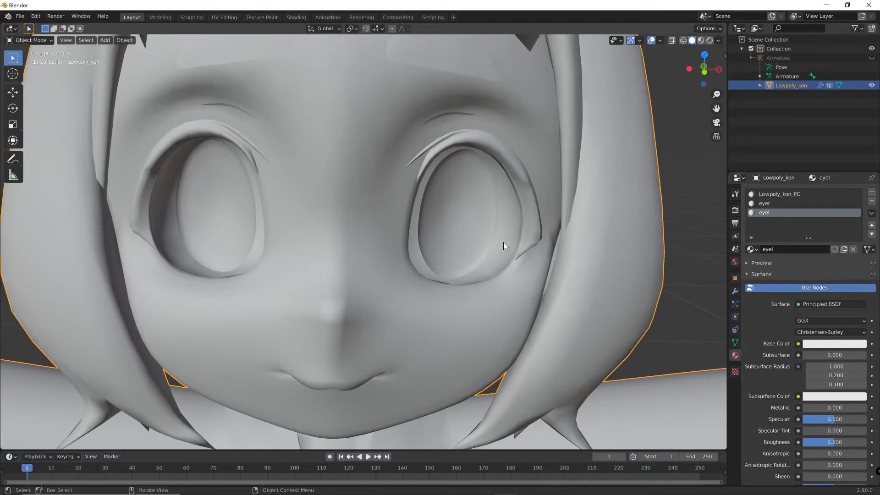
middle_click_drag(501, 232, 455, 227)
key("Tab")
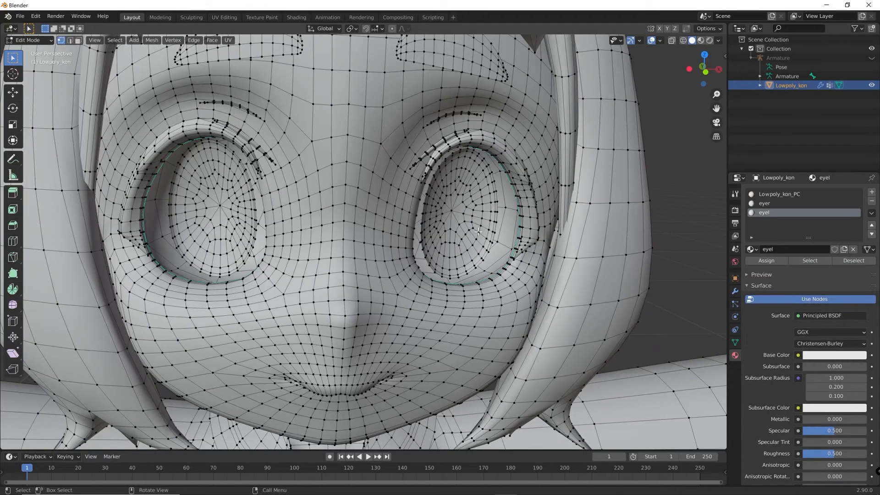
middle_click_drag(478, 232, 472, 206)
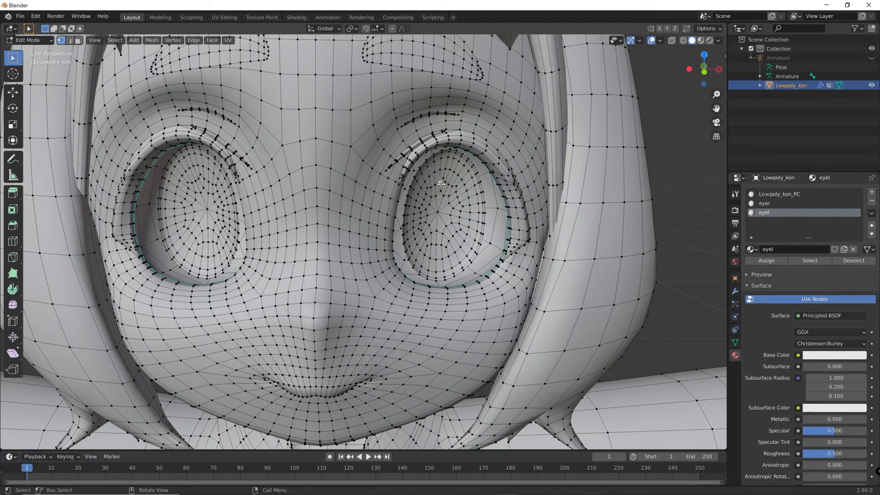
key("ctrl+l")
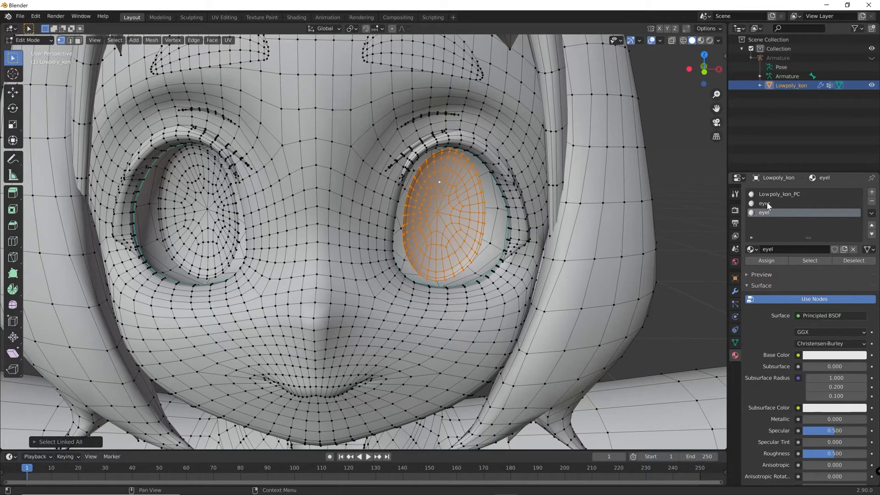
middle_click_drag(378, 206, 458, 229)
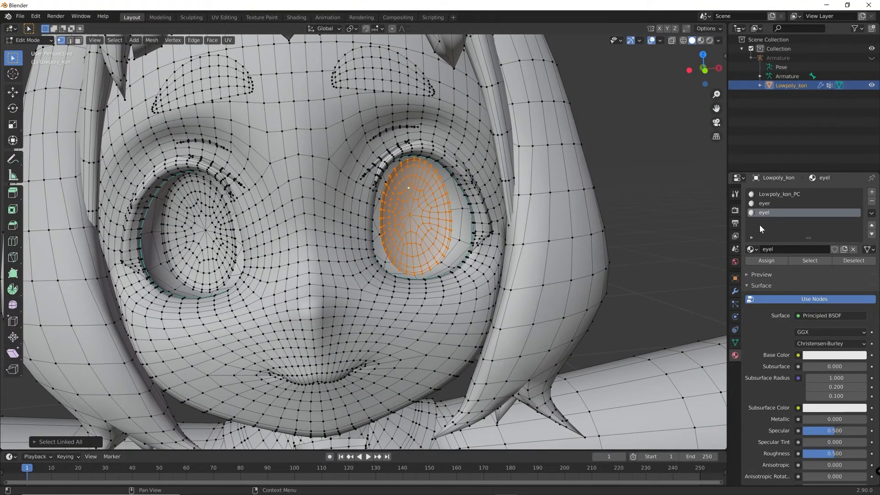
left_click(764, 261)
key("alt+a")
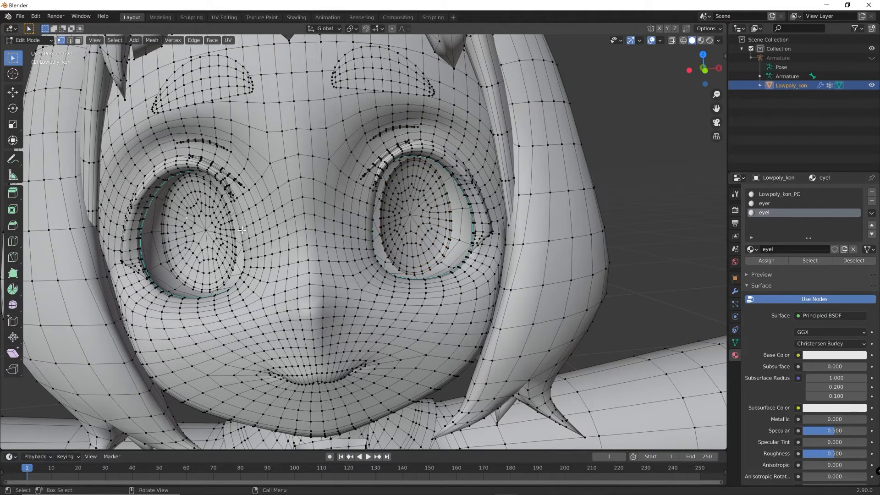
Assign the eyer material to the linked iris geometry of the character's right eye and return to Object Mode
key("ctrl+l")
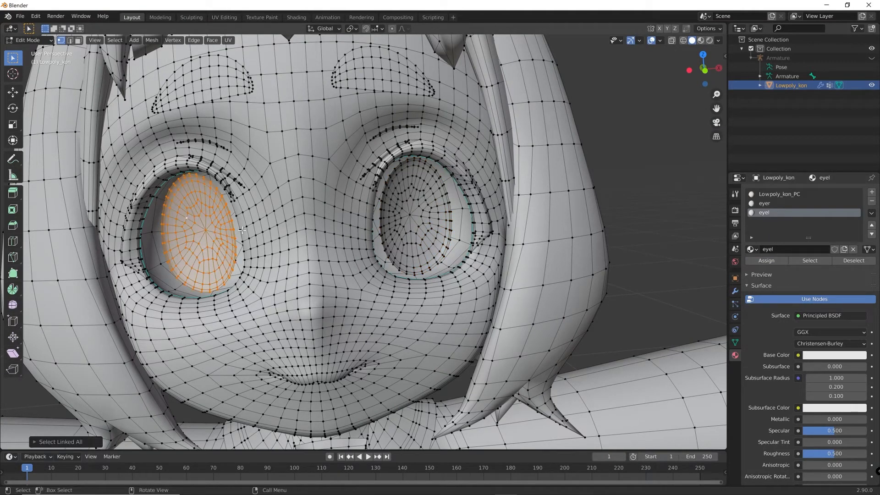
left_click(764, 203)
left_click(766, 260)
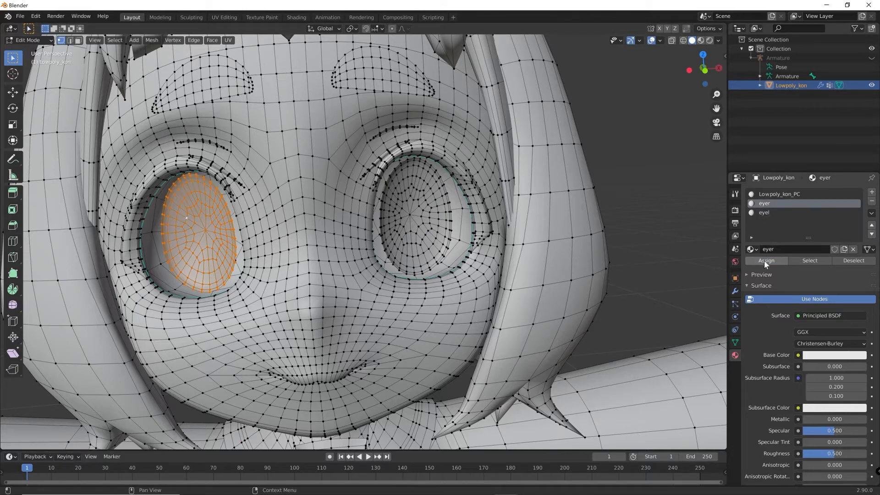
middle_click_drag(383, 313, 390, 315)
key("Tab")
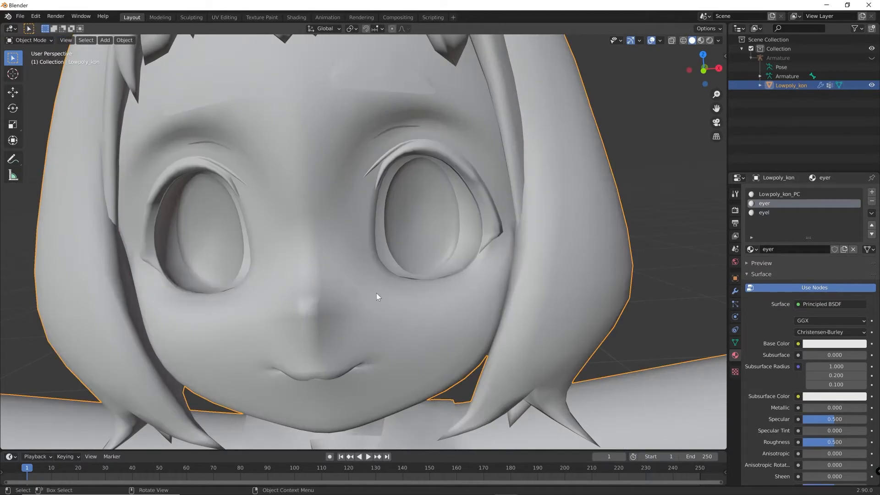
scroll(350, 161, "down", 3)
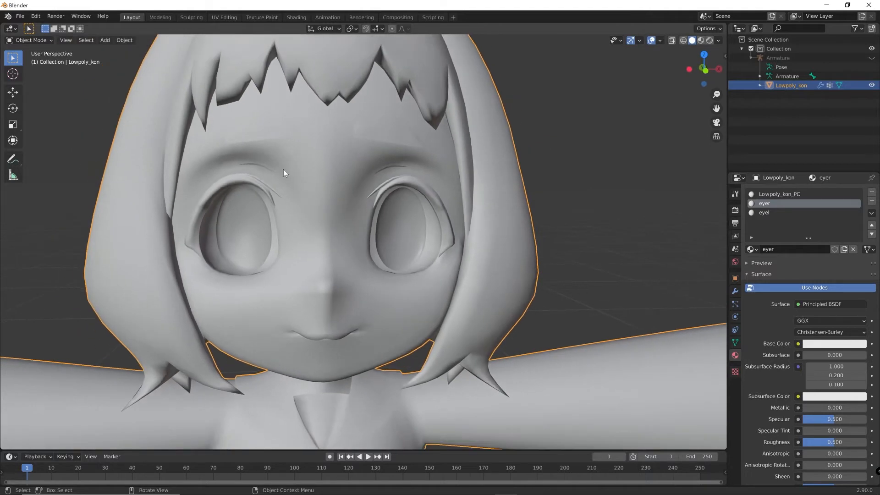
Switch to the UV Editing workspace and select the linked iris geometry of both of the character's eyes
left_click(219, 17)
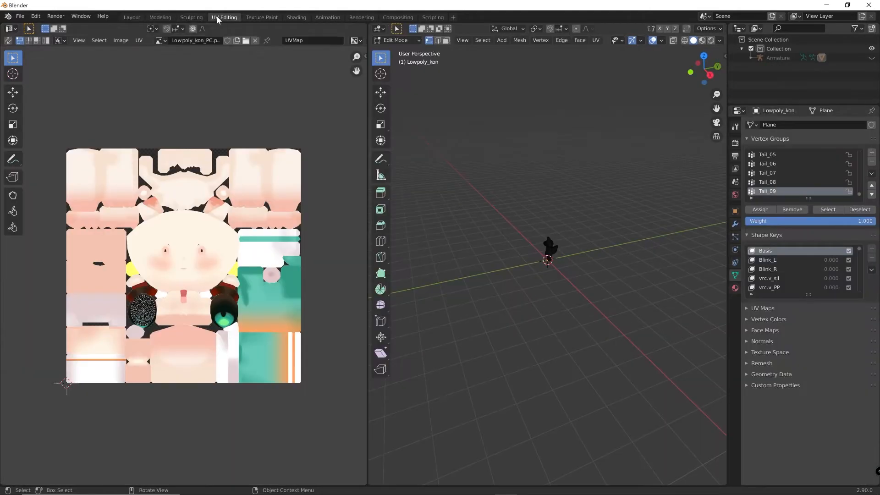
scroll(585, 287, "up", 8)
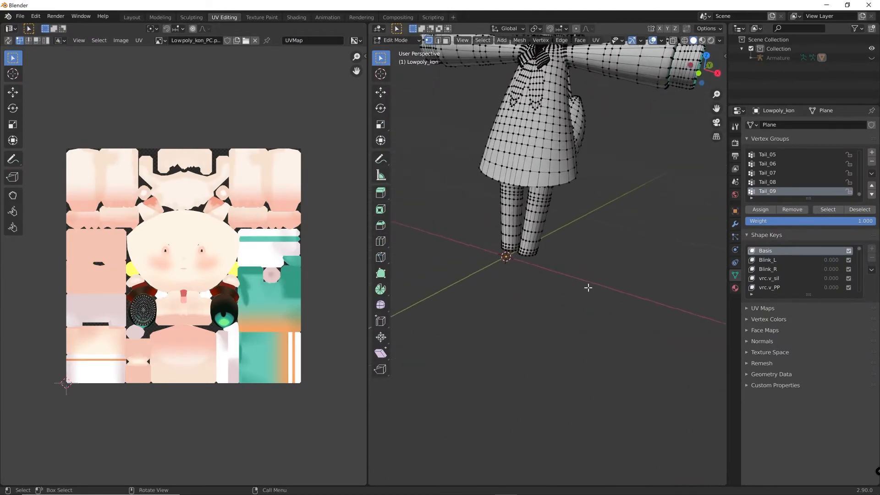
middle_click_drag(588, 288, 614, 279)
middle_click_drag(589, 151, 588, 288, "shift")
scroll(587, 287, "up", 2)
left_click(631, 170)
scroll(633, 166, "up", 1)
middle_click_drag(632, 165, 624, 181, "shift")
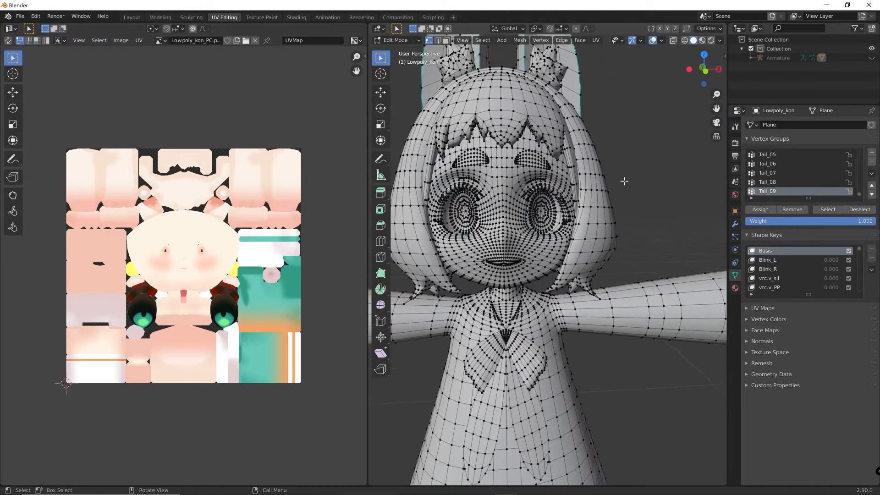
scroll(625, 181, "up", 2)
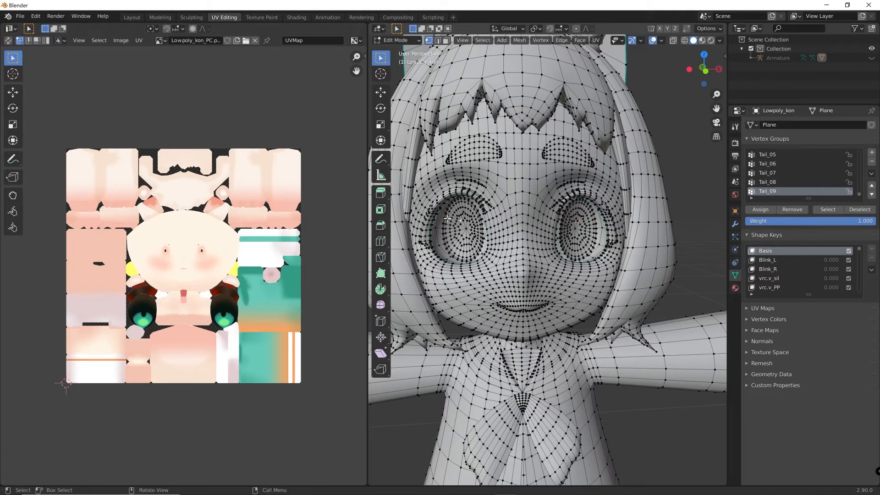
key("ctrl+l")
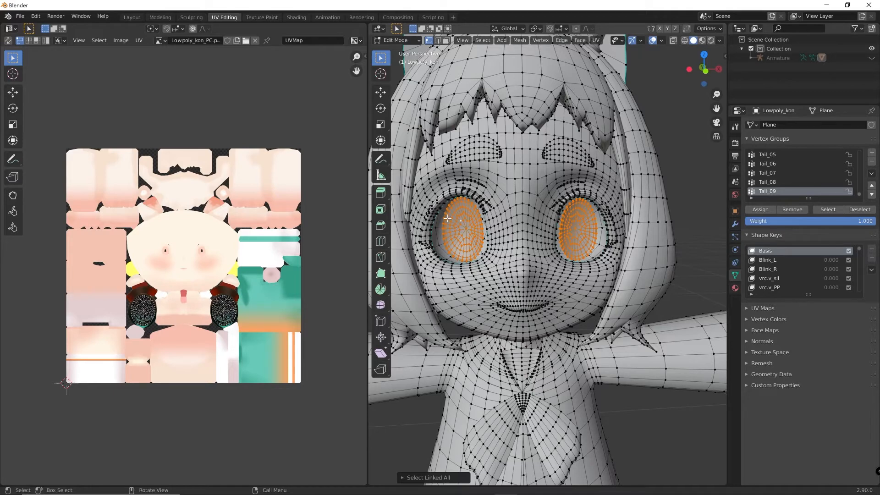
Select one eye's UV island and move it directly on top of the other eye's island so both overlap
scroll(285, 253, "up", 3)
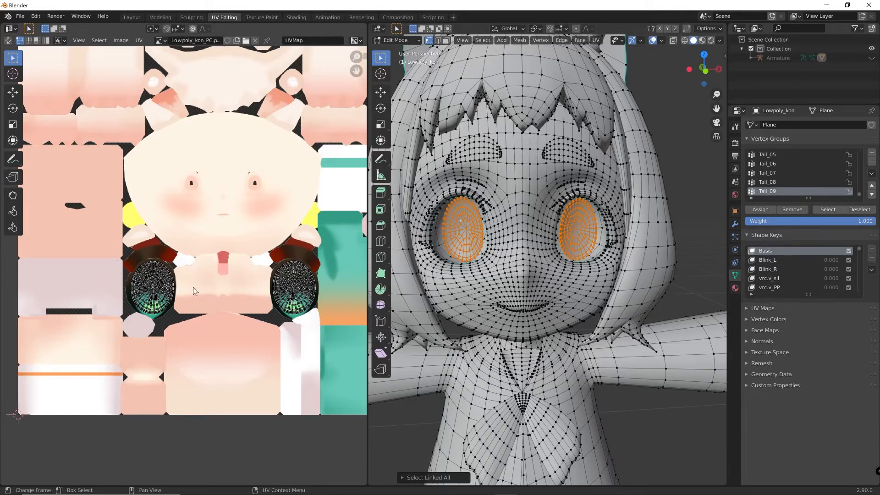
middle_click_drag(251, 345, 231, 342)
middle_click_drag(232, 343, 219, 307, "ctrl")
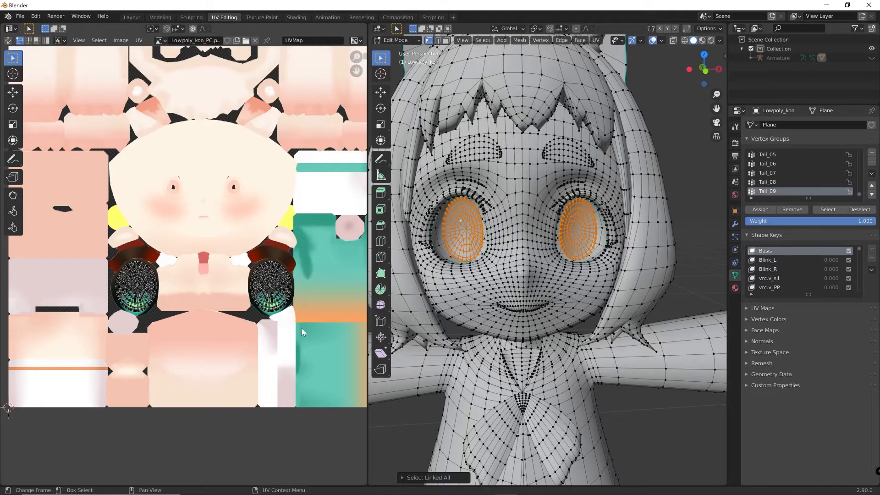
left_click_drag(306, 329, 224, 249)
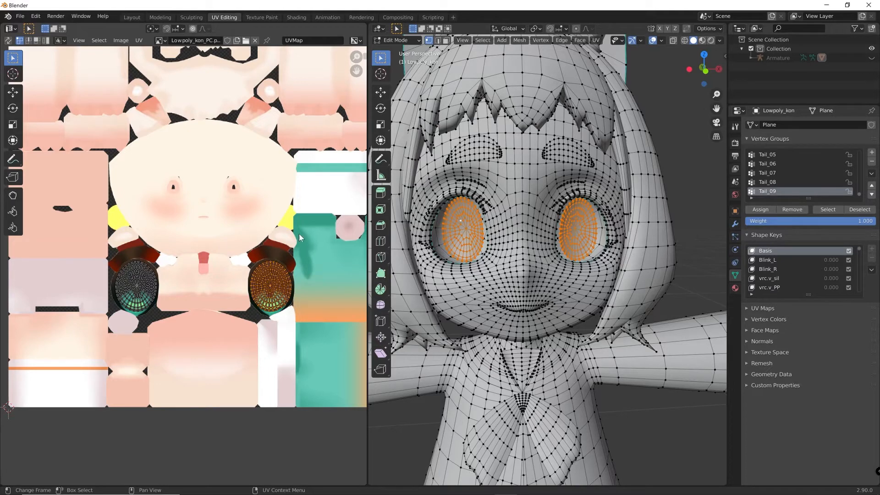
key("g")
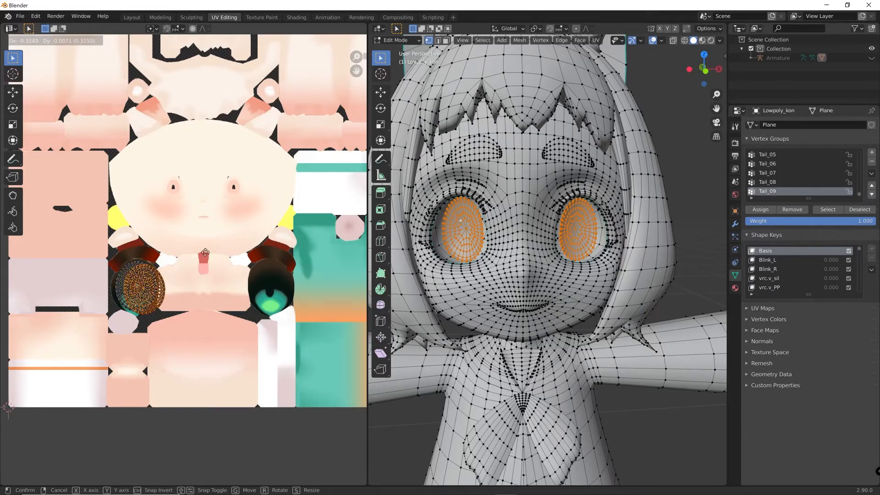
key("Escape")
left_click_drag(337, 353, 237, 194)
key("g")
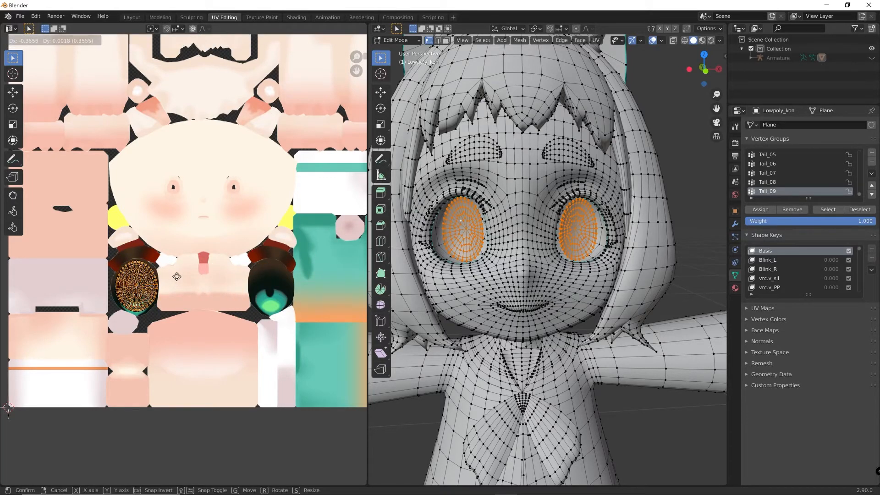
left_click(176, 276)
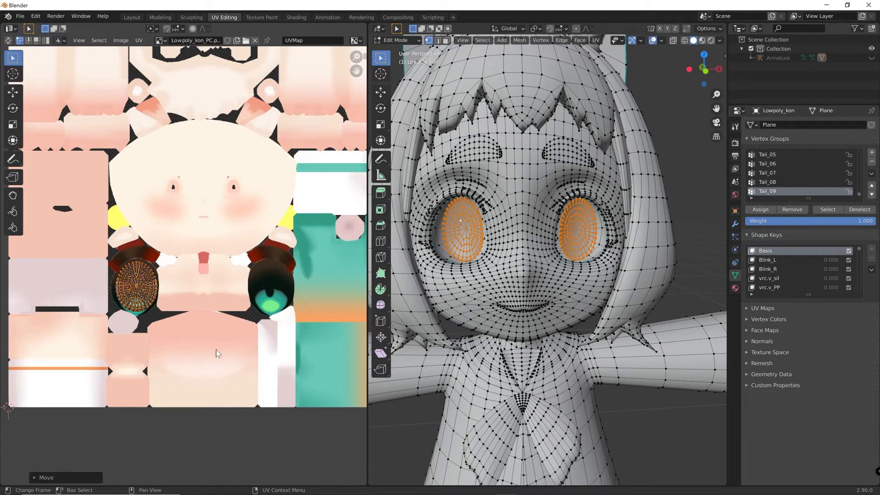
Select both overlapping eye UV islands, scale them up together and move them to the centre of the texture area
scroll(221, 346, "down", 1)
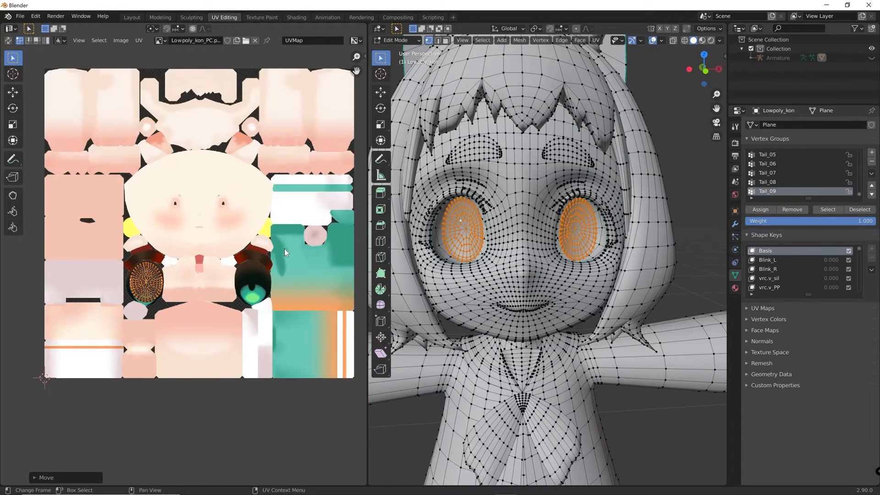
left_click_drag(248, 340, 108, 225)
key("s")
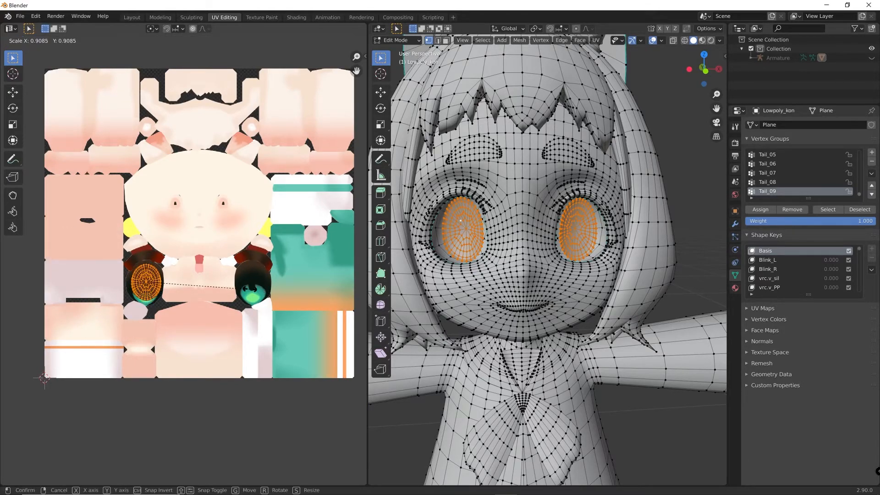
left_click(192, 229)
key("g")
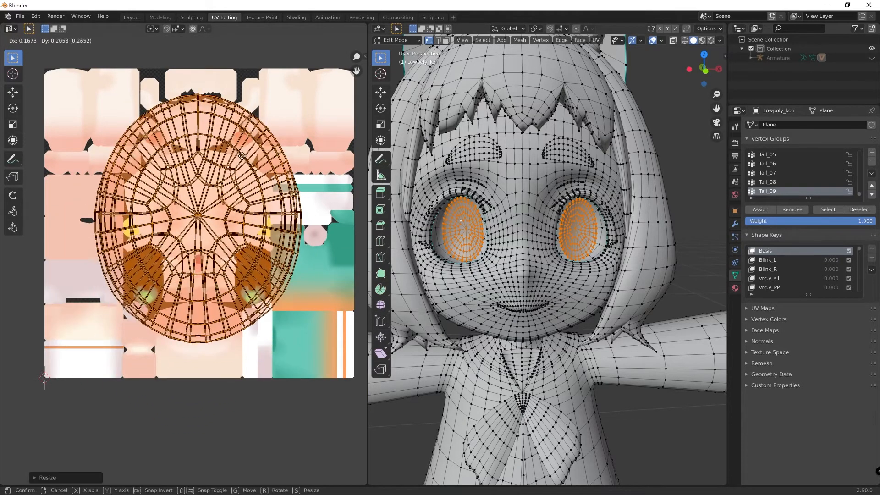
left_click(243, 159)
key("g")
left_click(235, 192)
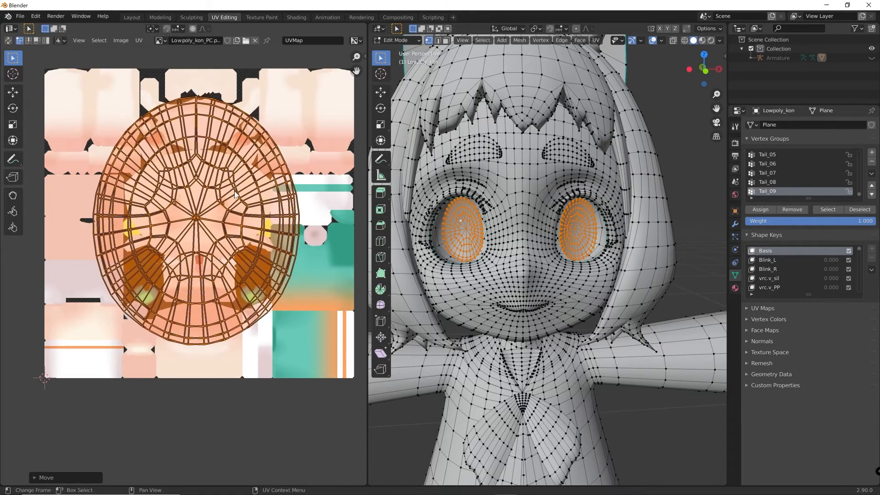
key("g")
left_click(148, 222)
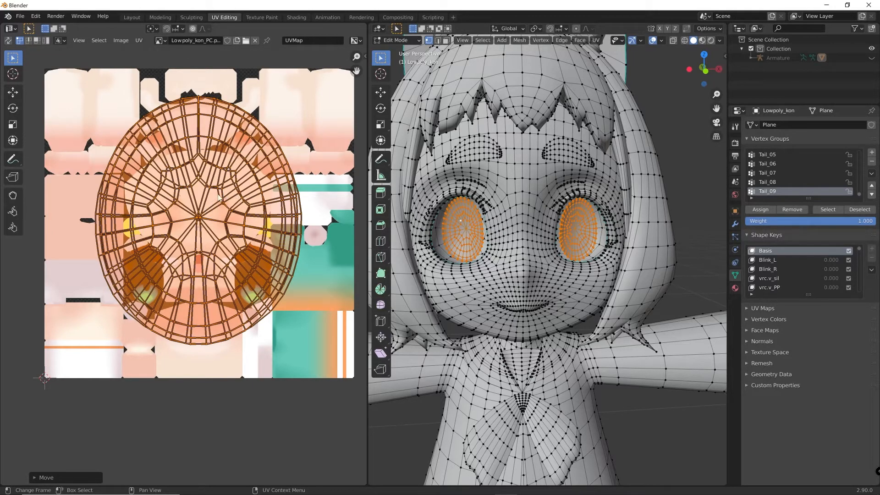
Enlarge the overlapping eye UVs further and stretch them along X to a nearly round shape, keeping them centred on the texture
key("s")
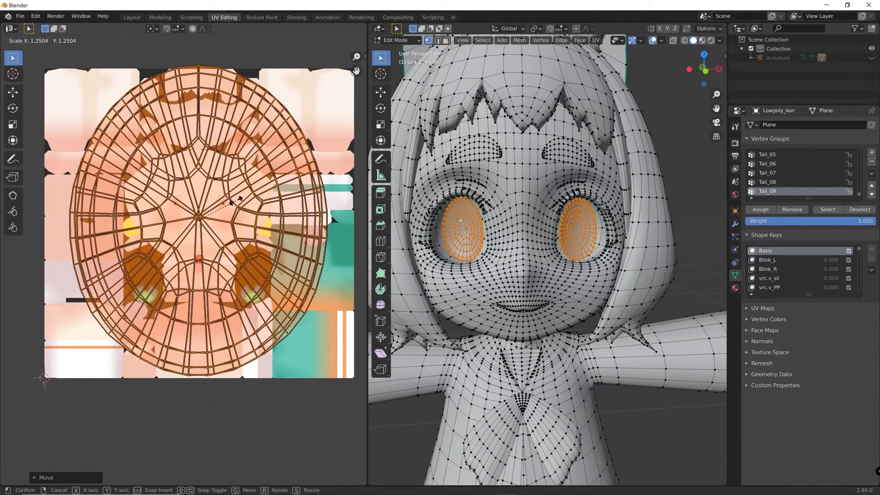
left_click(233, 204)
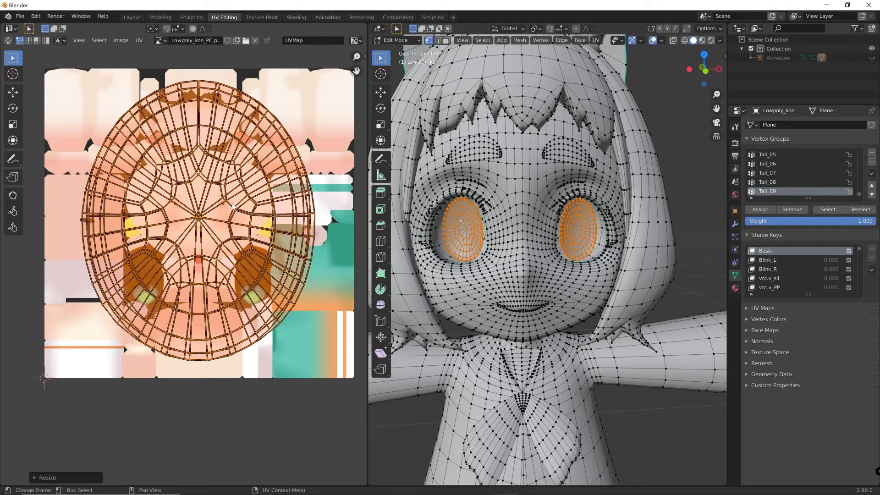
key("s")
key("x")
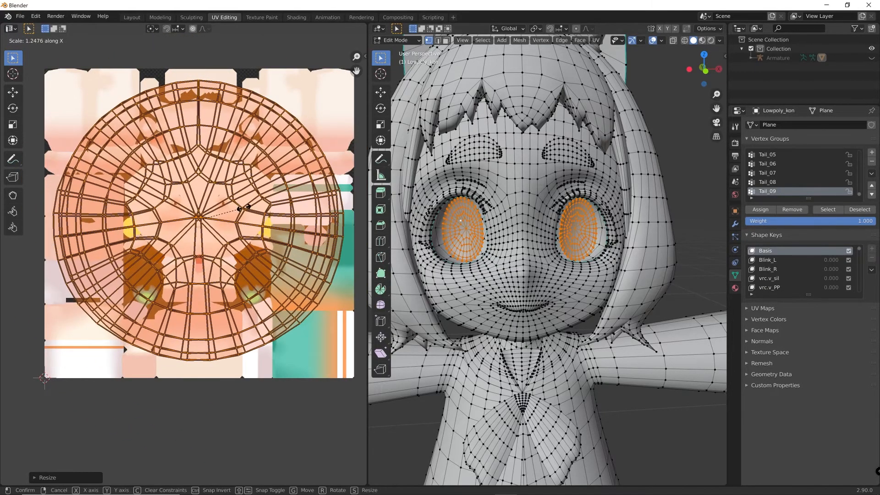
left_click(244, 213)
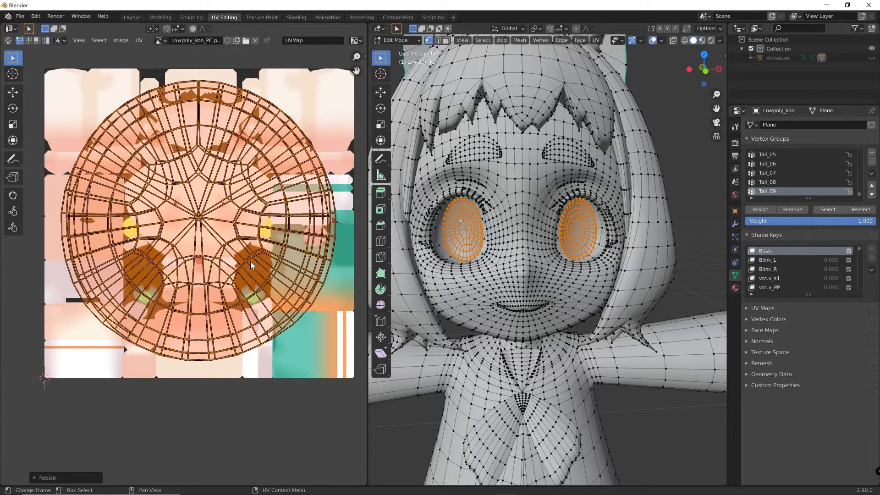
key("g")
left_click(273, 257)
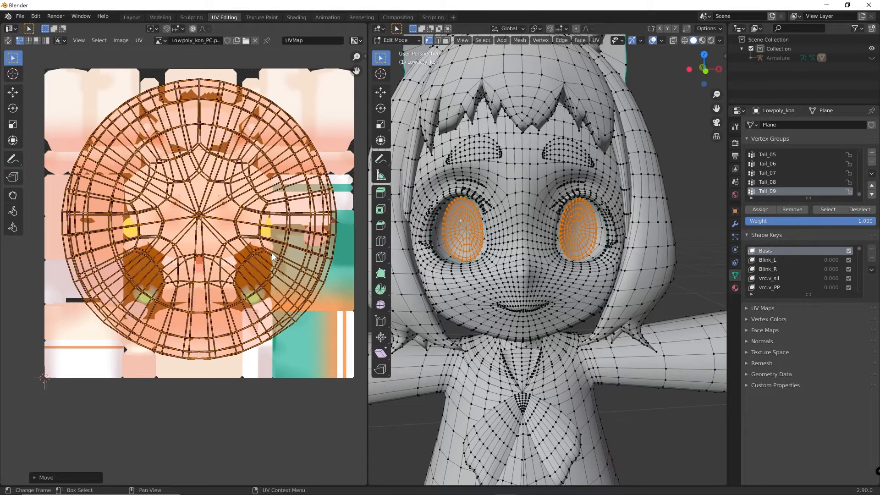
Leave Edit Mode and return to the Layout workspace with the character's upper body in view
key("Tab")
left_click(135, 19)
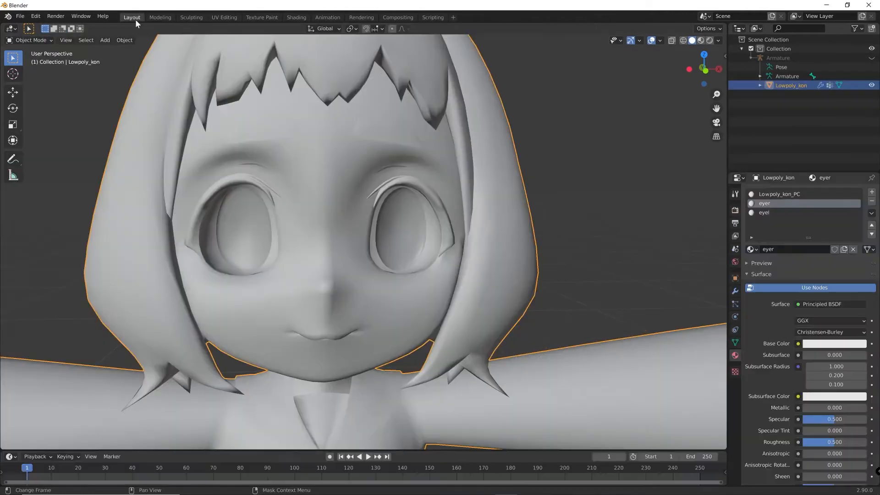
scroll(244, 163, "down", 3)
middle_click_drag(244, 164, 288, 216)
scroll(287, 216, "down", 2)
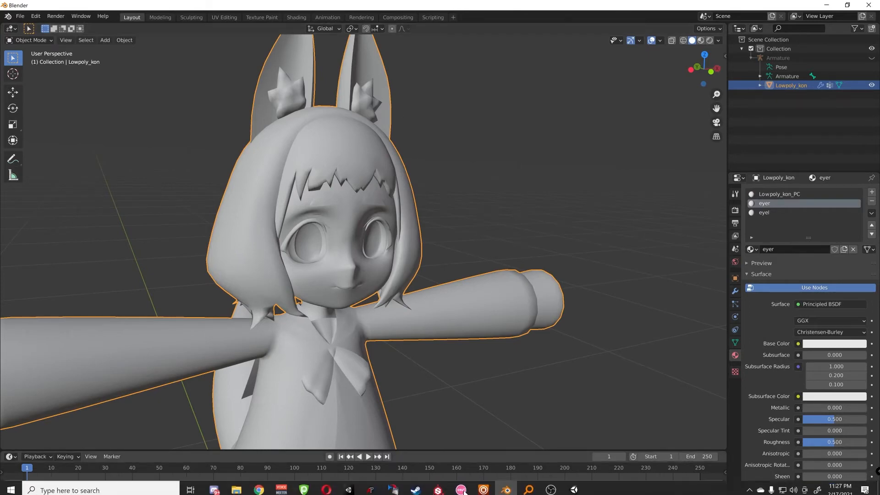
Switch to Unity and check the transform scale of the Armature under LowPoly_Kon_PC
left_click(573, 485)
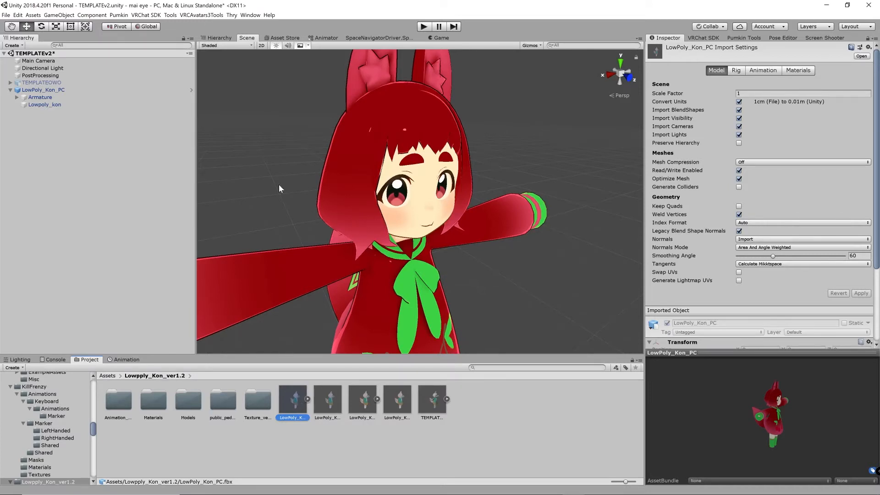
left_click(64, 90)
left_click(117, 97)
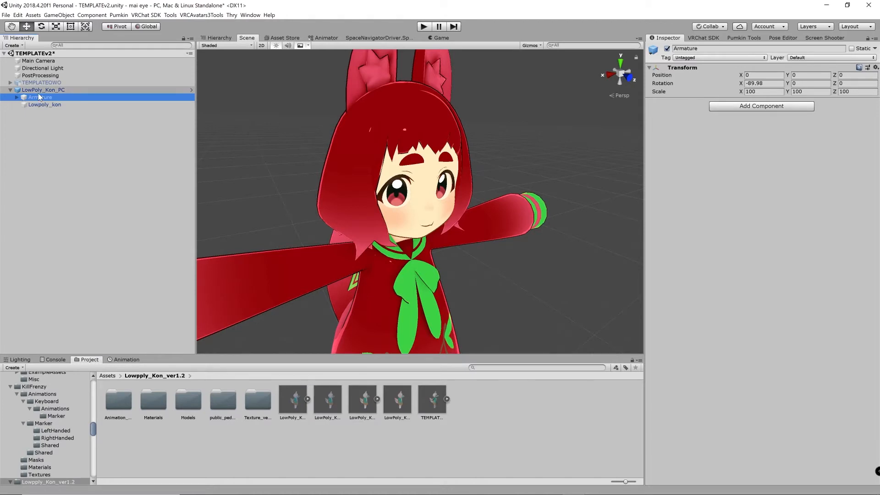
scroll(465, 210, "down", 4)
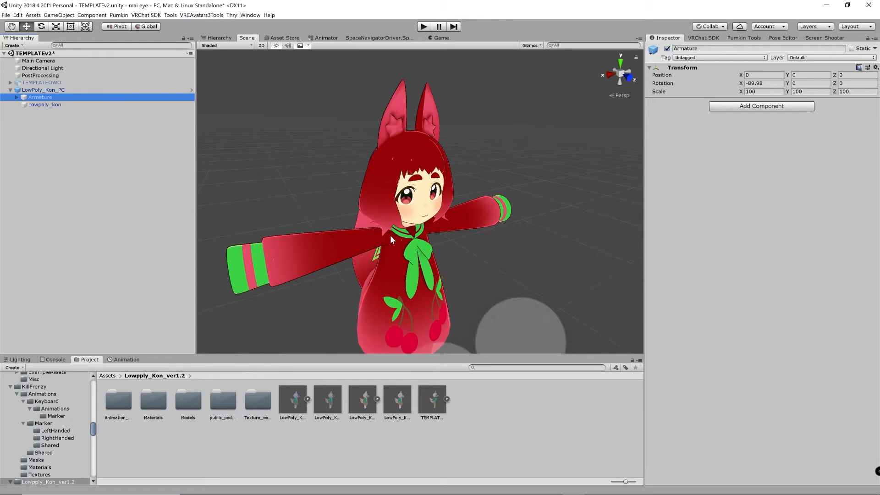
scroll(391, 238, "up", 3)
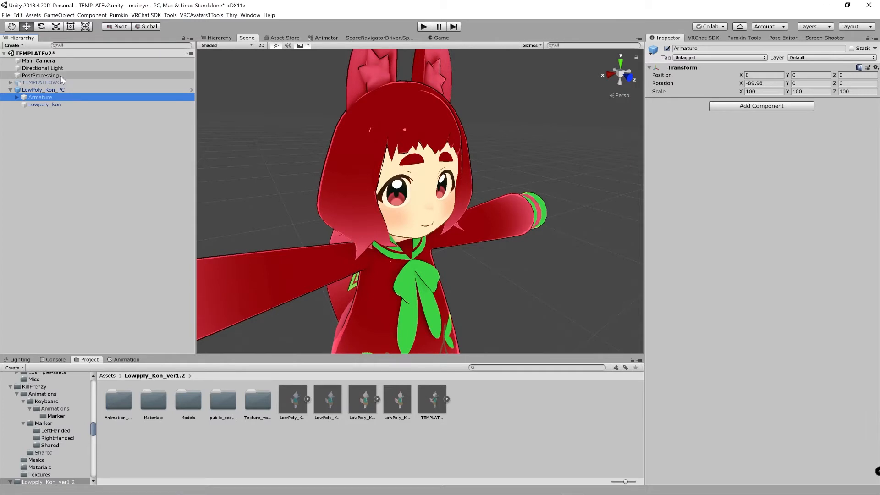
left_click(43, 90)
left_click(41, 97)
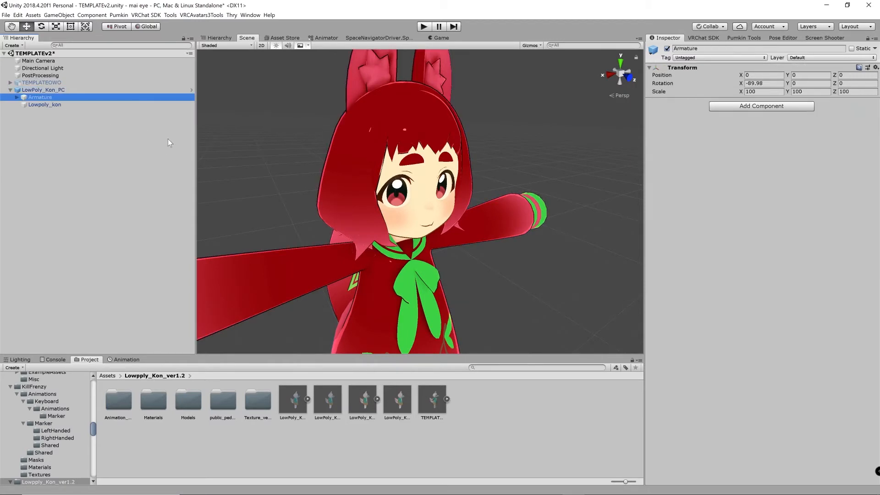
left_click(747, 91)
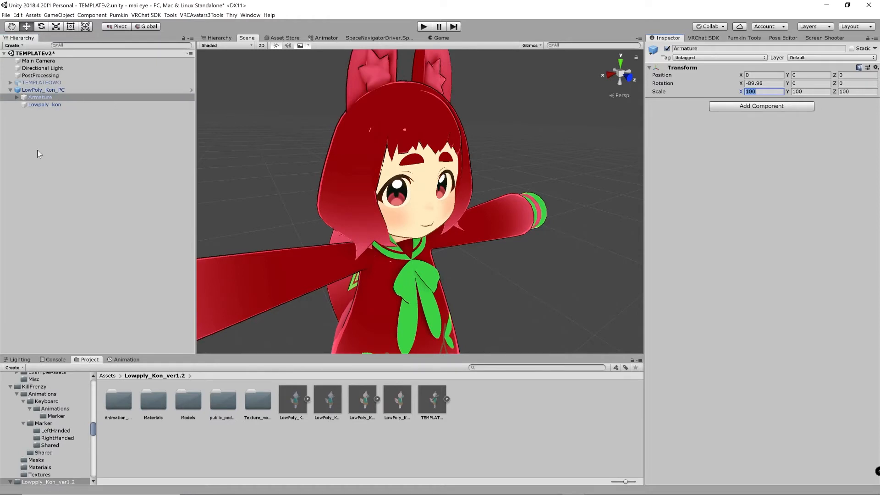
left_click(36, 101)
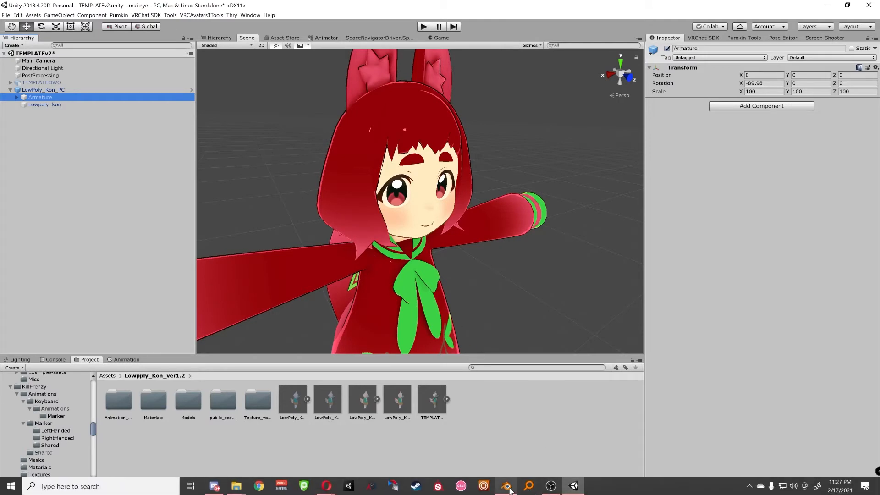
Switch back to Blender, start an FBX export to the project's Lowpply_Kon_ver1.2 folder and choose LowPoly_Kon_PC.fbx as the target file
left_click(507, 486)
left_click(19, 18)
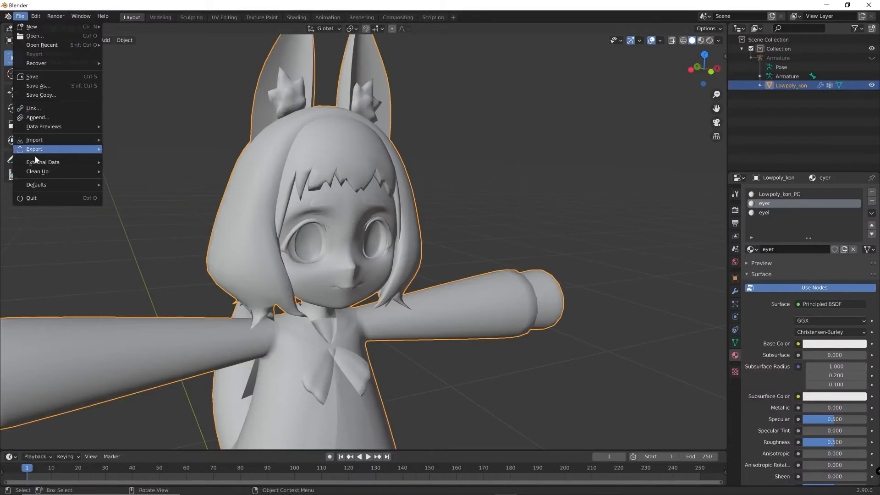
mouse_move(46, 150)
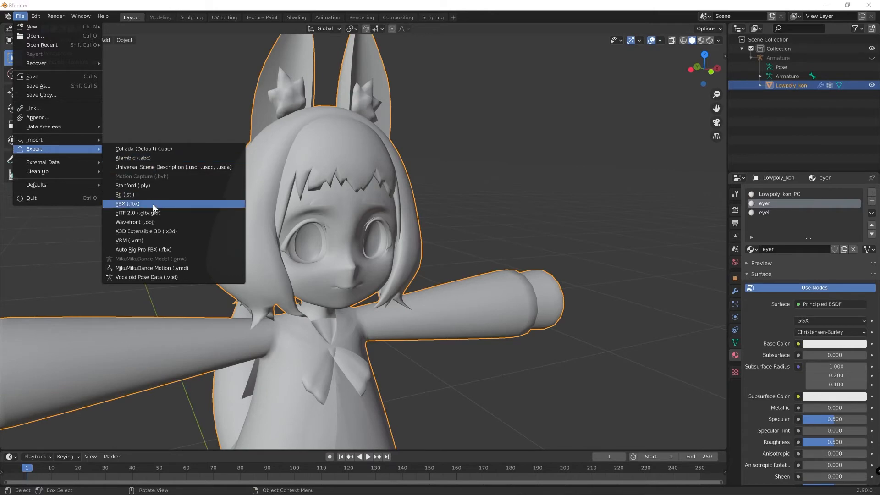
left_click(152, 204)
left_click(469, 138)
key("ctrl+v")
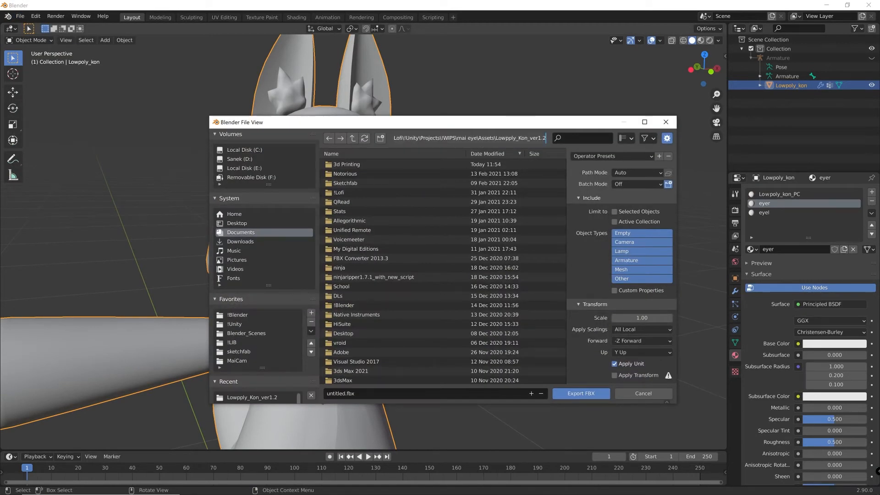
key("Return")
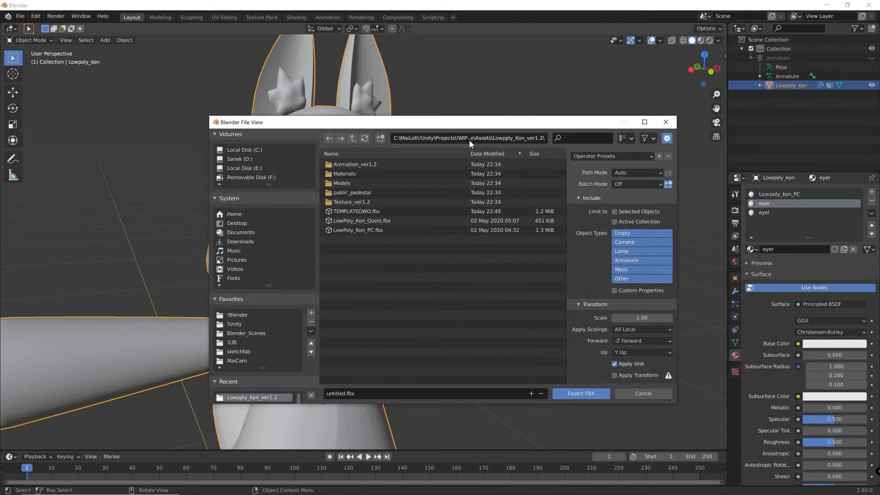
left_click(371, 230)
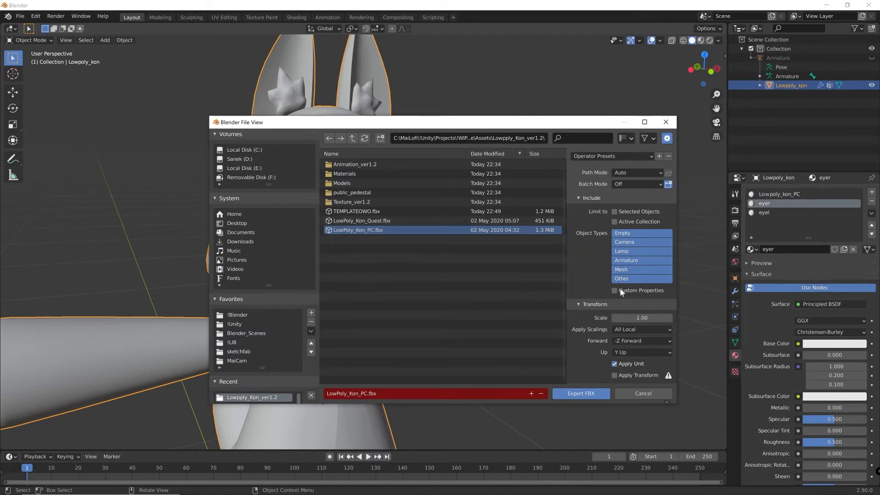
Cancel the FBX export, switch to Unity and deactivate the LowPoly_Kon_PC object
left_click(666, 122)
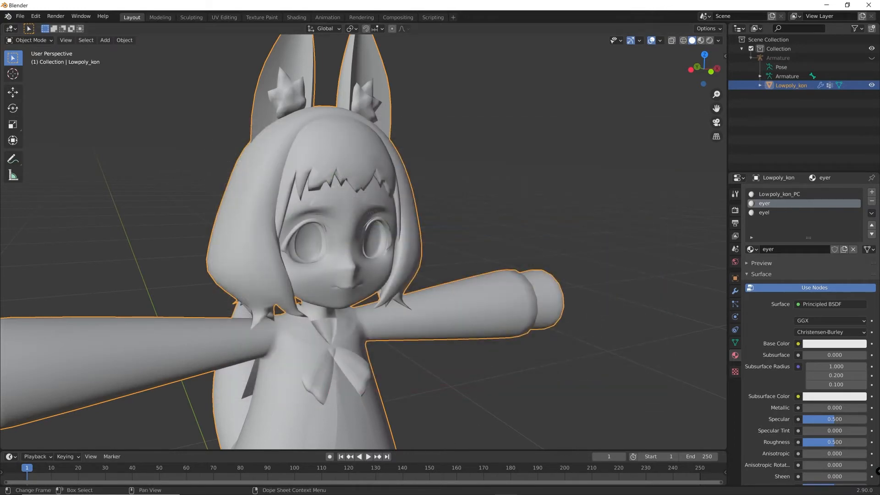
left_click(571, 486)
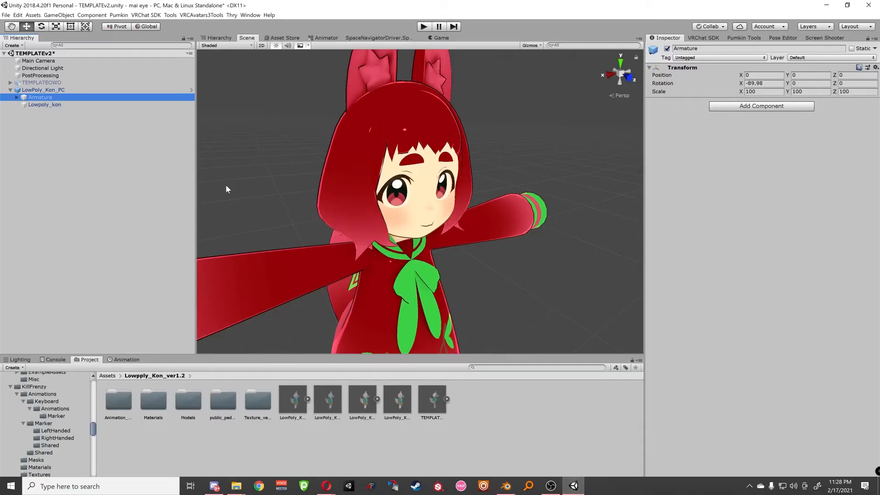
left_click(88, 89)
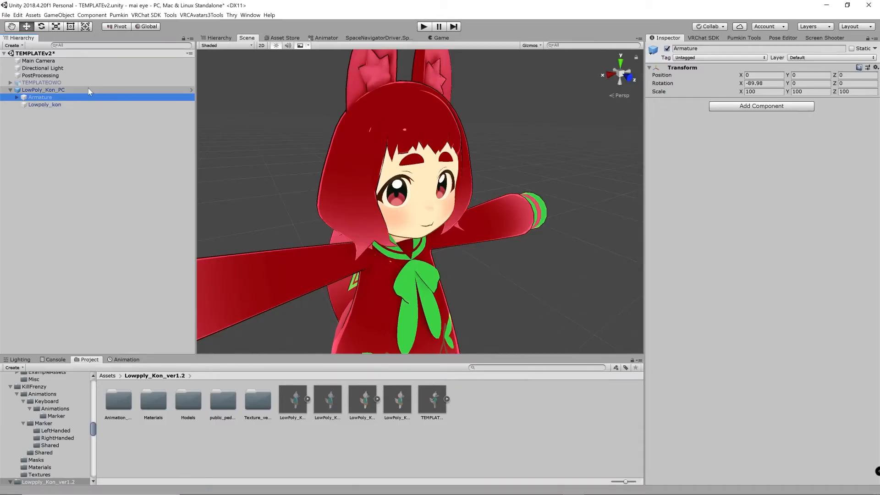
left_click(667, 48)
Activate the TEMPLATEOWO avatar and check the transform scale of its Armature
left_click(55, 82)
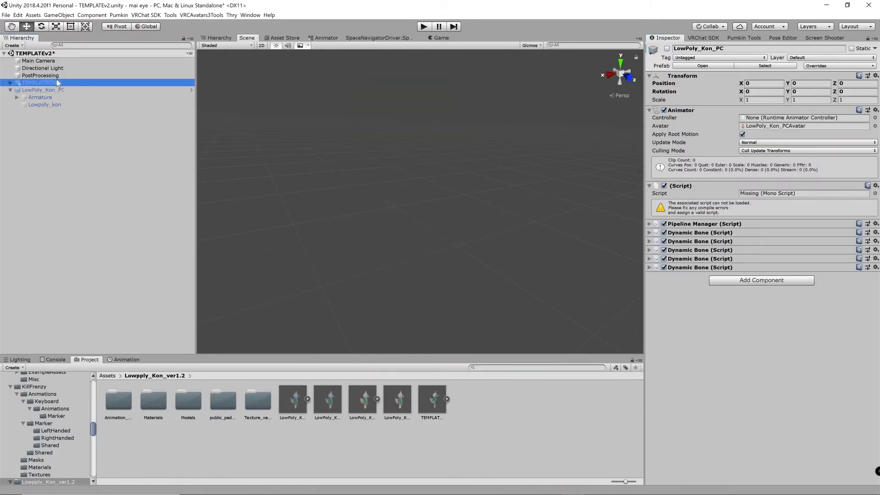
left_click(667, 49)
key("f")
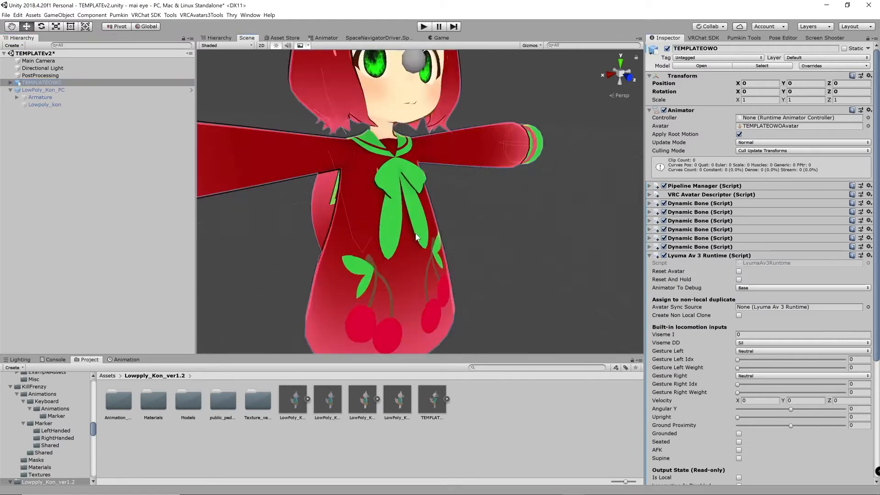
left_click(10, 82)
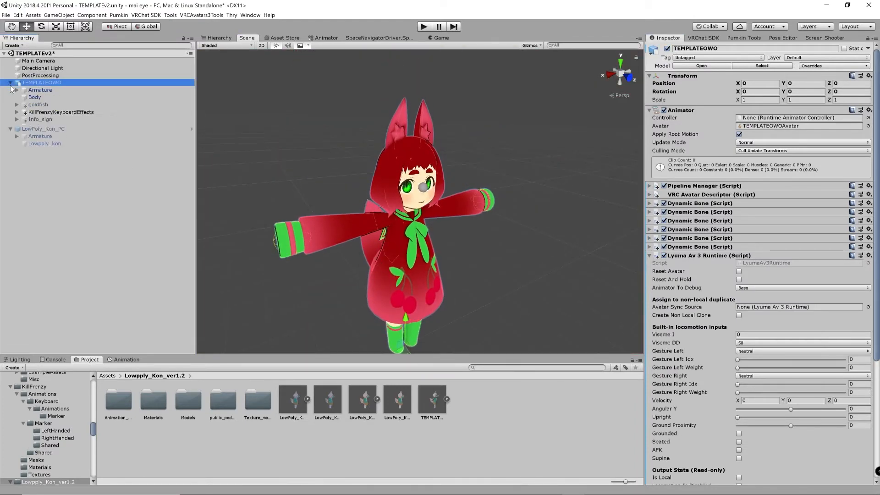
left_click(40, 90)
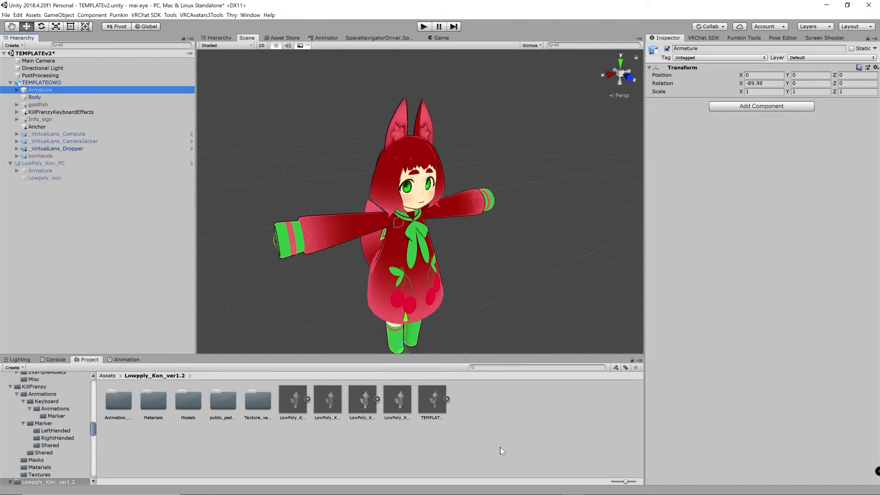
Switch back to Blender and show the transform values of the Lowpoly_kon mesh
left_click(511, 486)
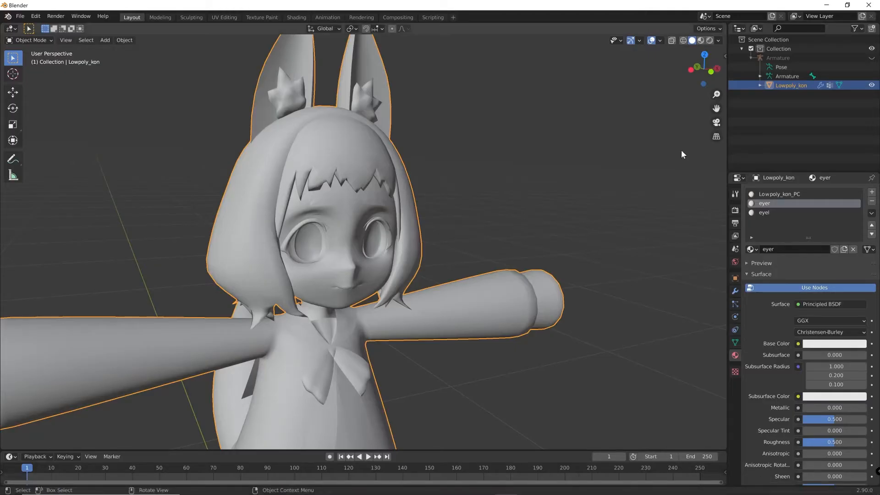
key("n")
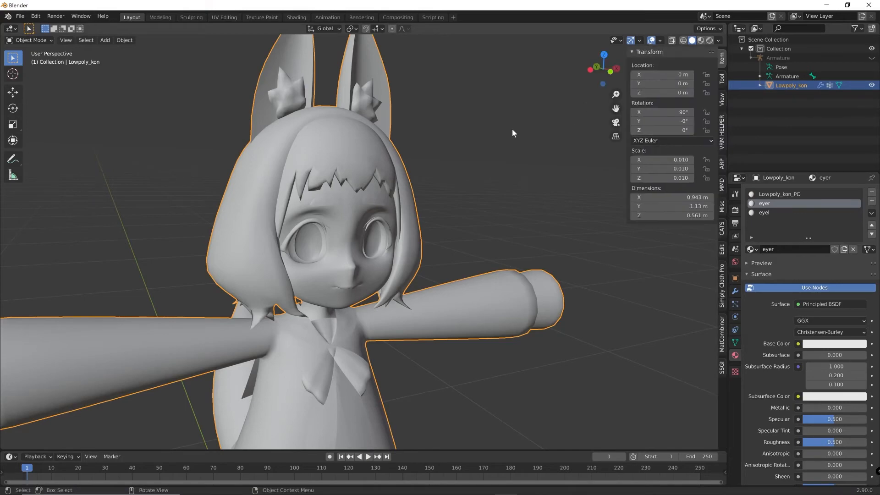
left_click(726, 231)
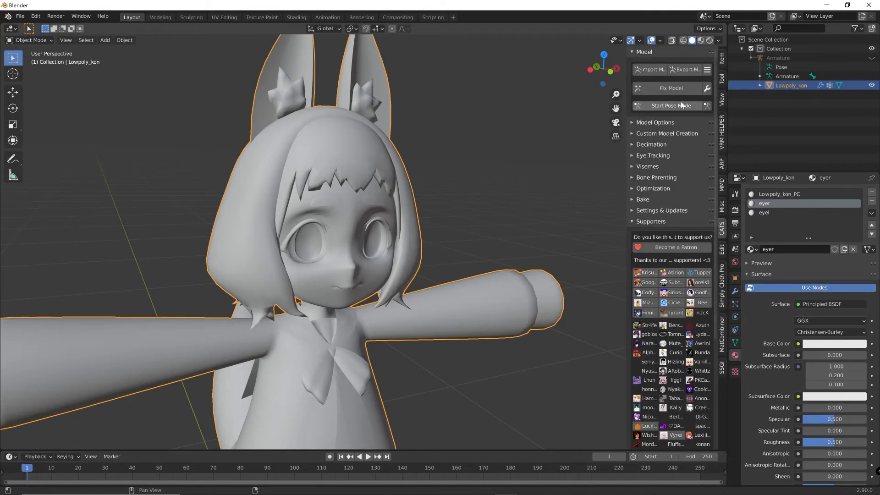
left_click(685, 71)
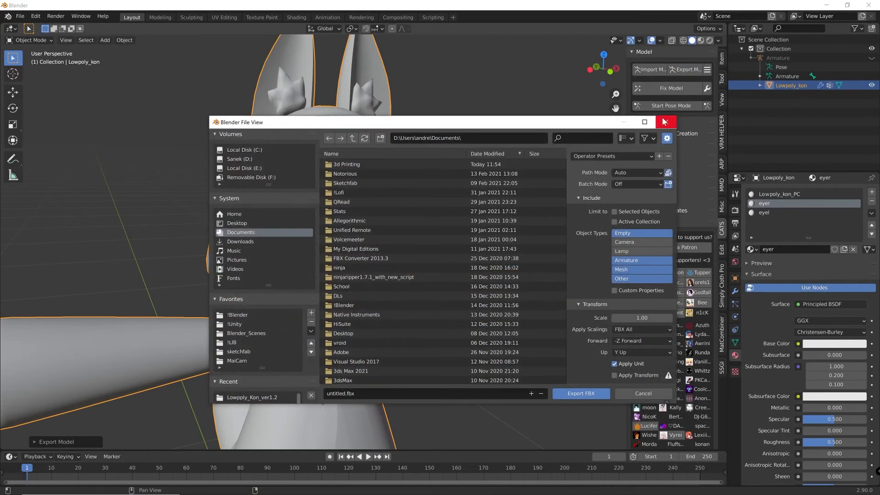
left_click(418, 139)
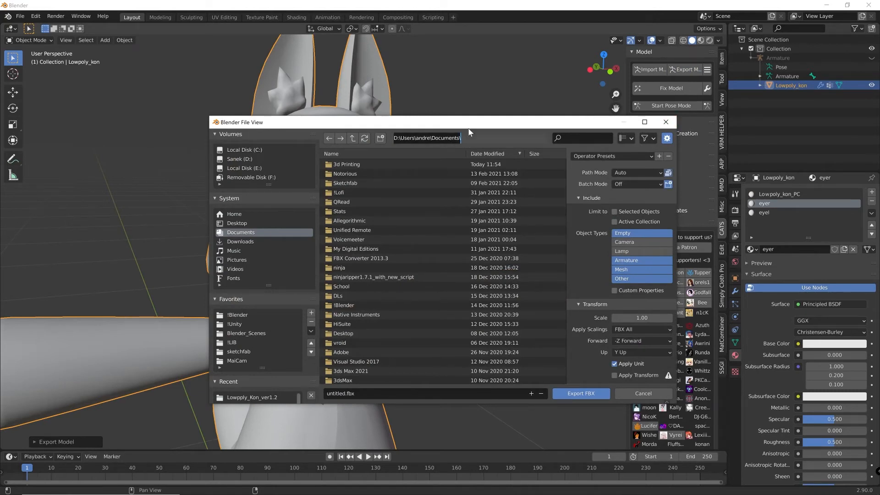
key("ctrl+v")
key("Return")
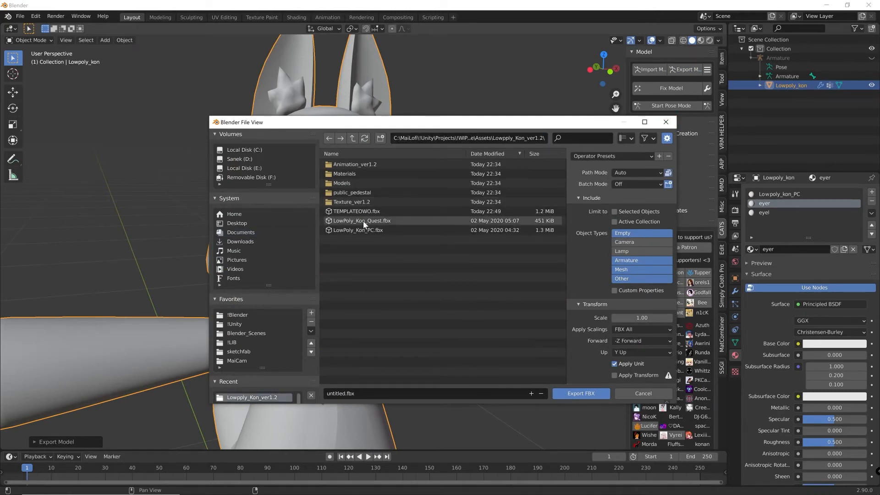
left_click(372, 230)
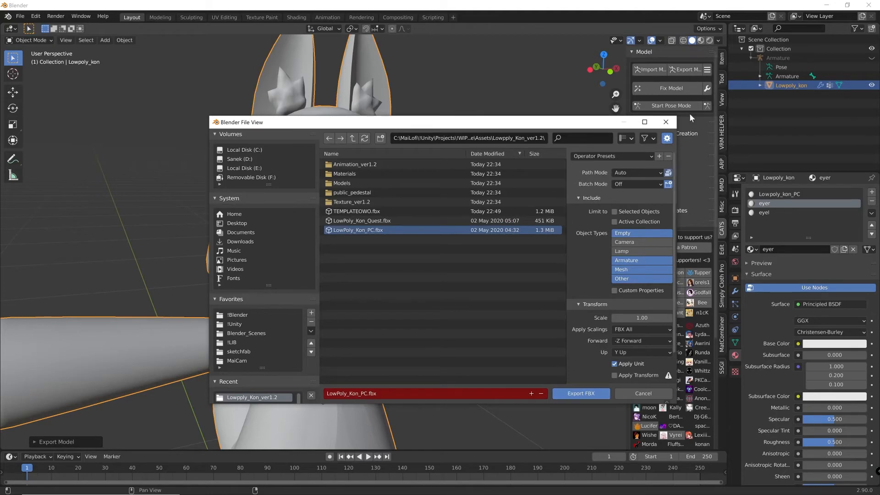
left_click(670, 123)
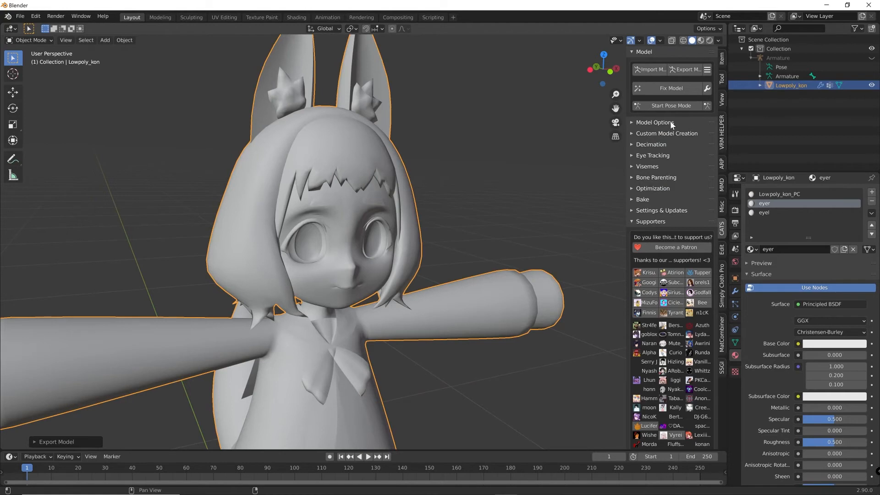
Make the hidden Armature visible in the scene and clear the object selection
middle_click_drag(485, 218, 472, 230)
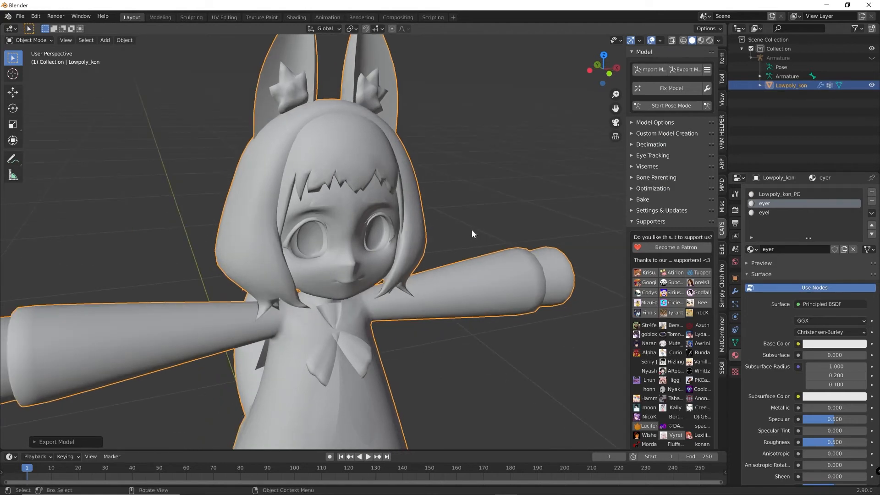
left_click(872, 57)
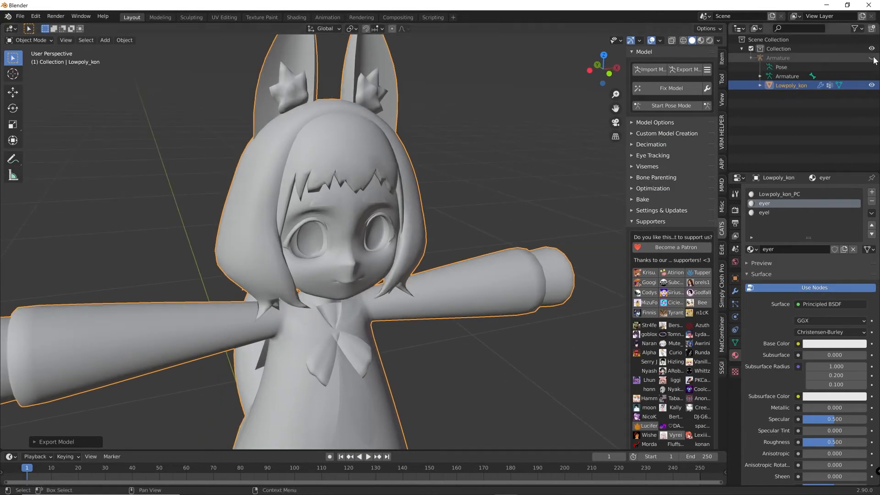
middle_click_drag(512, 111, 466, 153)
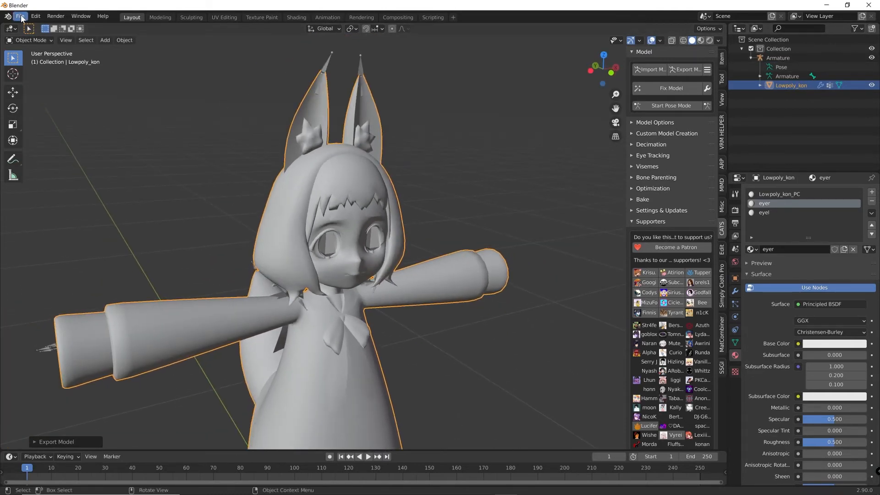
left_click(144, 137)
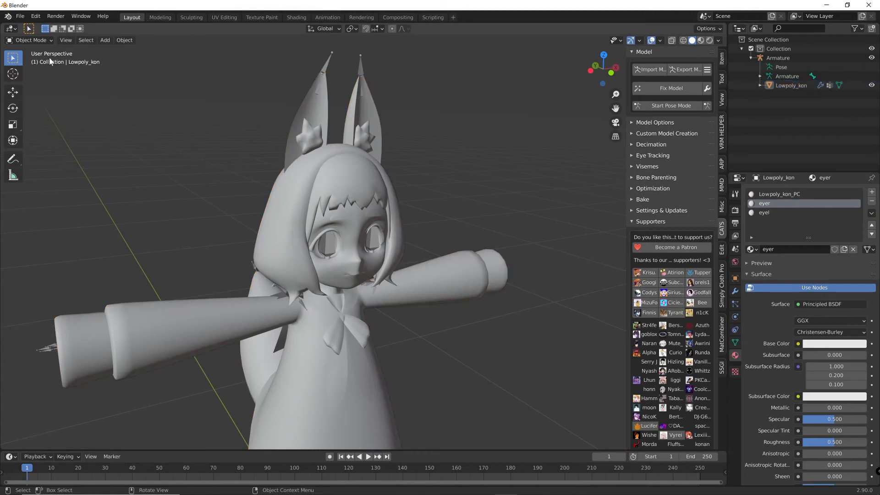
Export the model as FBX to the project's Lowpply_Kon_ver1.2 folder, overwriting LowPoly_Kon_PC.fbx with the default export settings
left_click(21, 16)
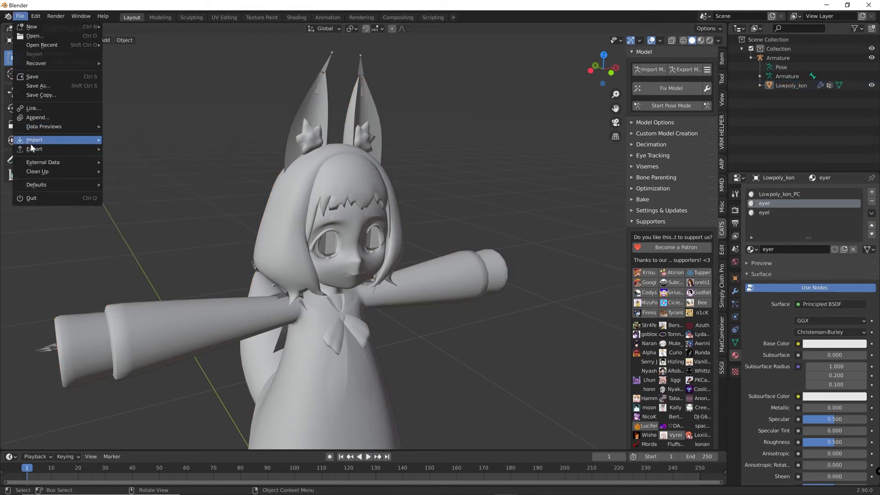
mouse_move(44, 145)
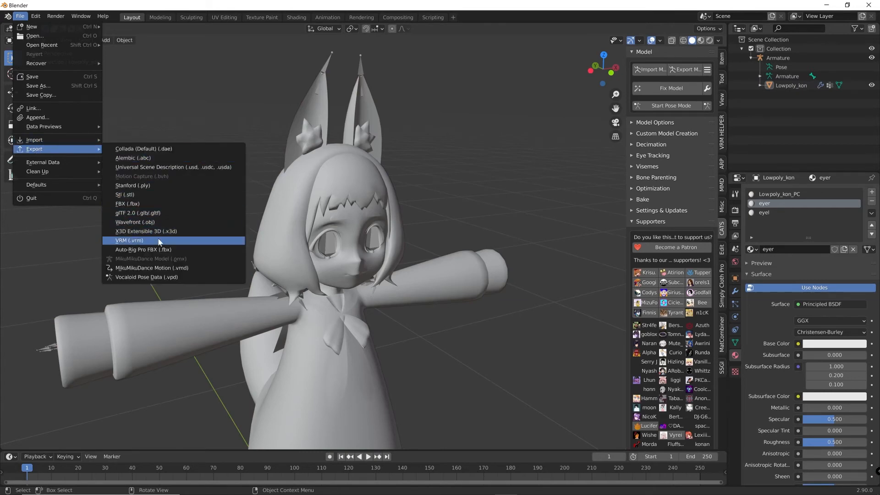
left_click(154, 204)
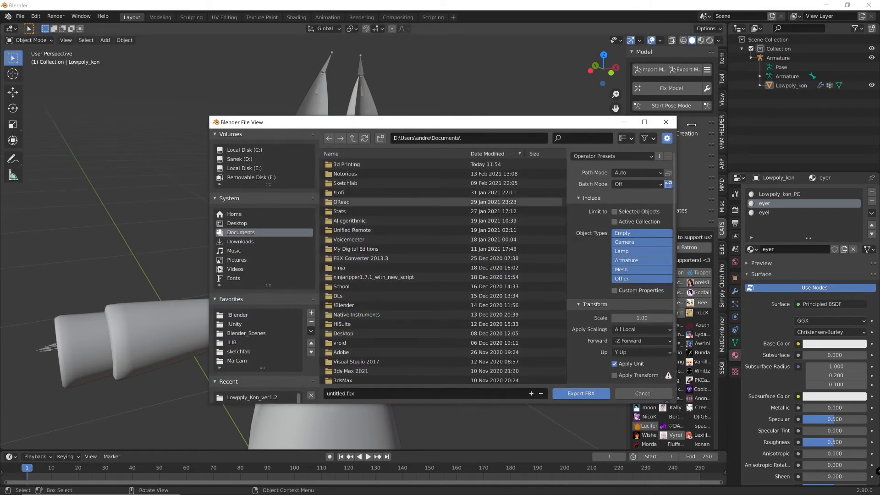
left_click_drag(393, 122, 353, 106)
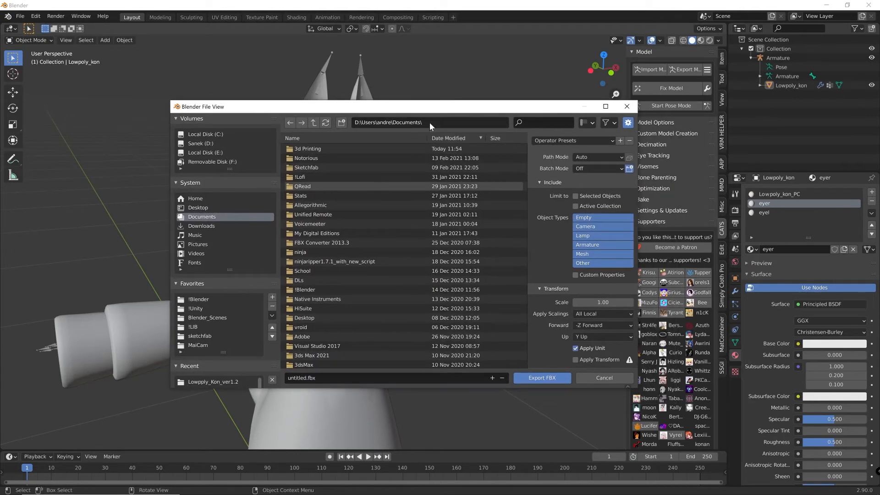
left_click(431, 123)
type("Lofi\\!Unity\\Projects\\!WIPS\\mai eye\\Assets\\Lowpply_Kon_ver1.2")
key("Return")
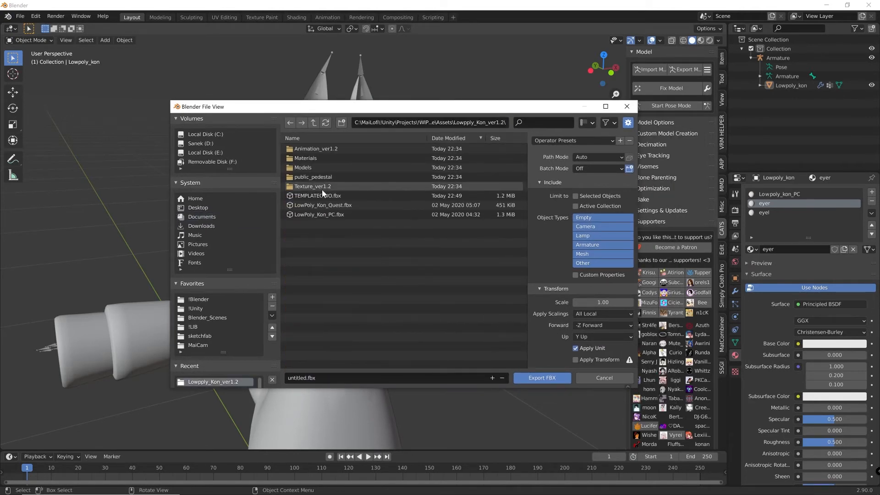
left_click(350, 214)
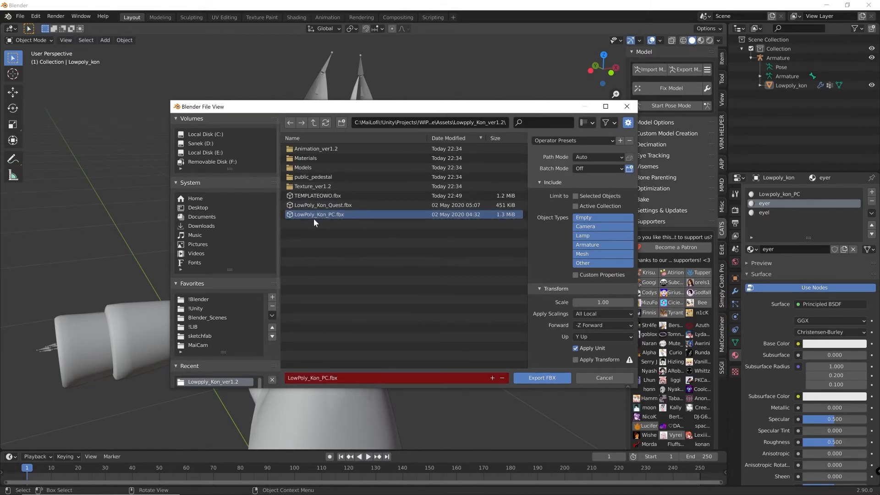
left_click(541, 378)
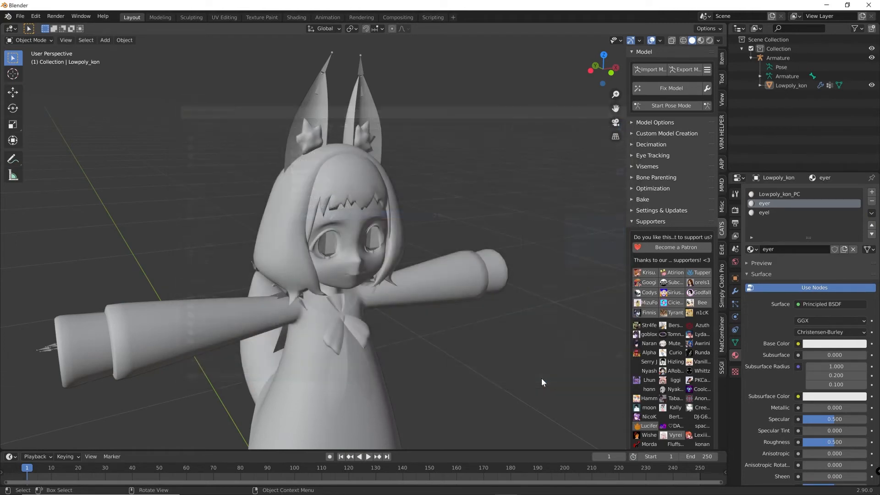
Switch to Unity, deactivate the TEMPLATEOWO avatar and activate LowPoly_Kon_PC in its place
left_click(826, 5)
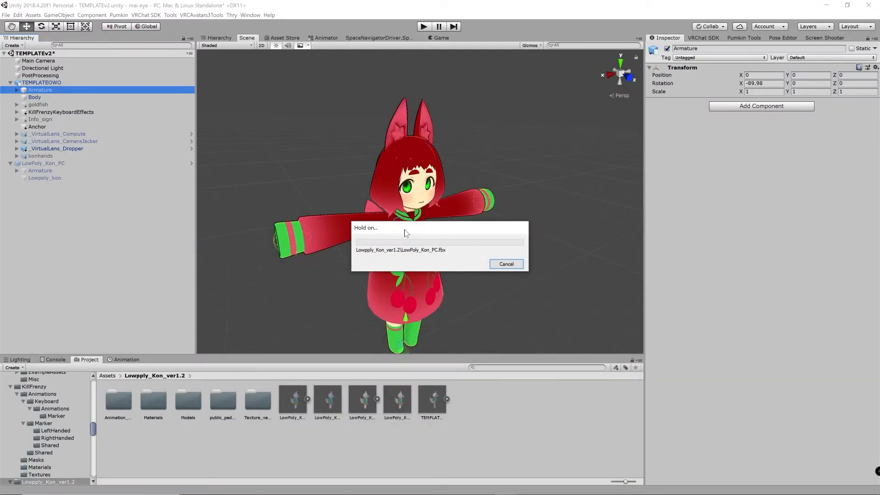
left_click(45, 83)
left_click(666, 48)
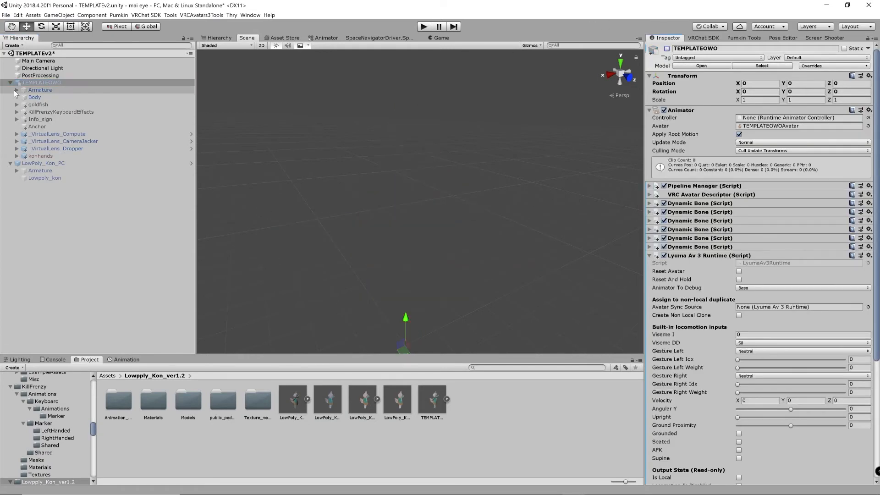
left_click(10, 82)
left_click(44, 90)
left_click(667, 48)
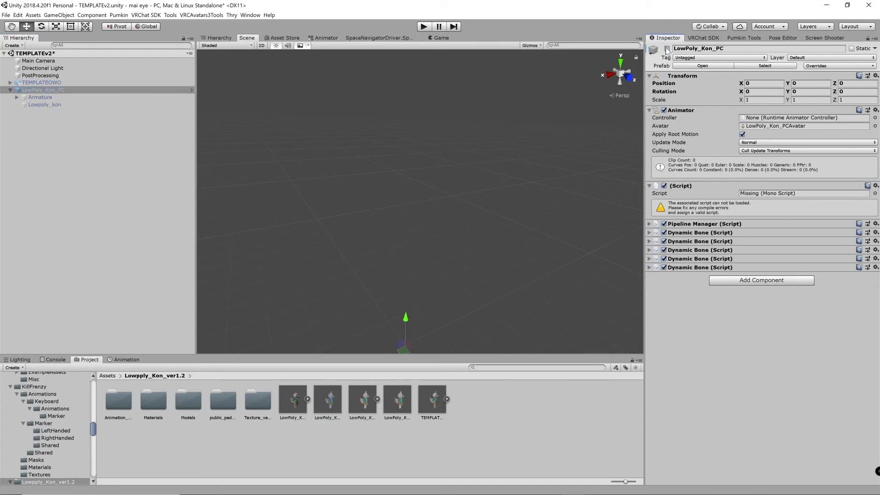
Examine the eyes and body of the re-imported LowPoly_Kon_PC avatar in the scene
key("f")
scroll(427, 227, "up", 5)
middle_click_drag(427, 227, 403, 171)
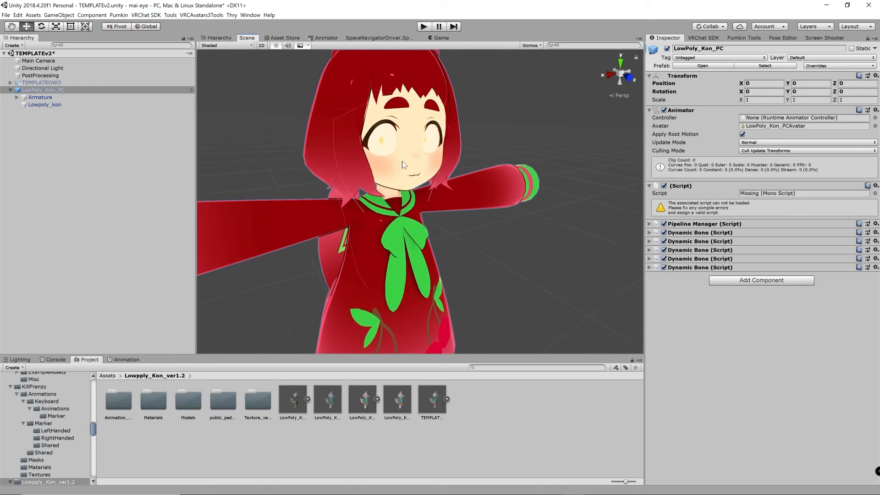
scroll(403, 161, "down", 3)
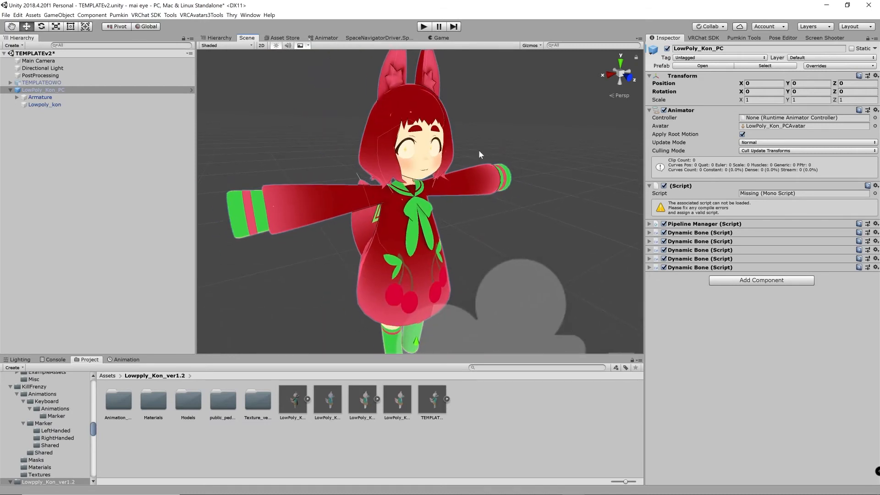
middle_click_drag(479, 151, 444, 128)
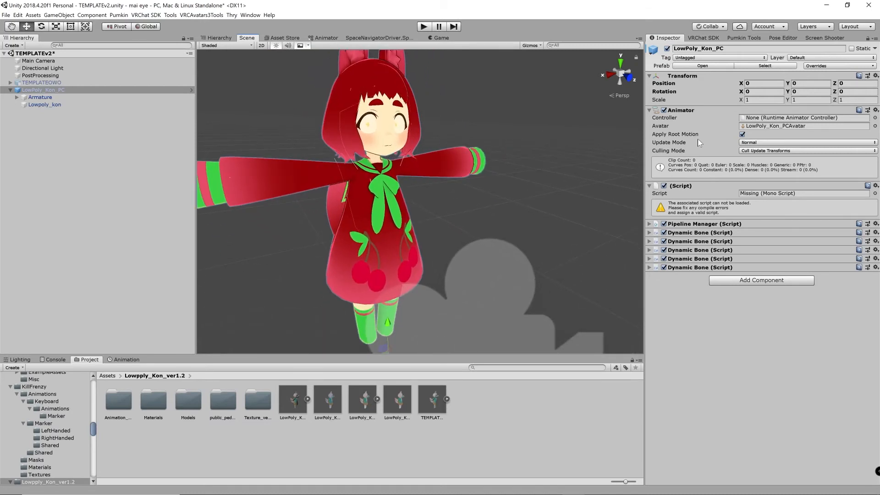
Select the Lowpoly_kon mesh under LowPoly_Kon_PC and review the materials on its Skinned Mesh Renderer
left_click(49, 105)
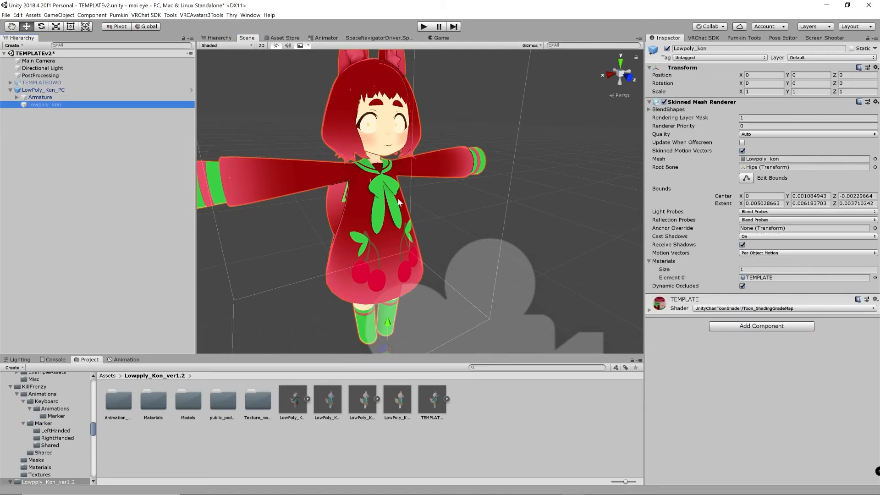
middle_click_drag(361, 177, 356, 193)
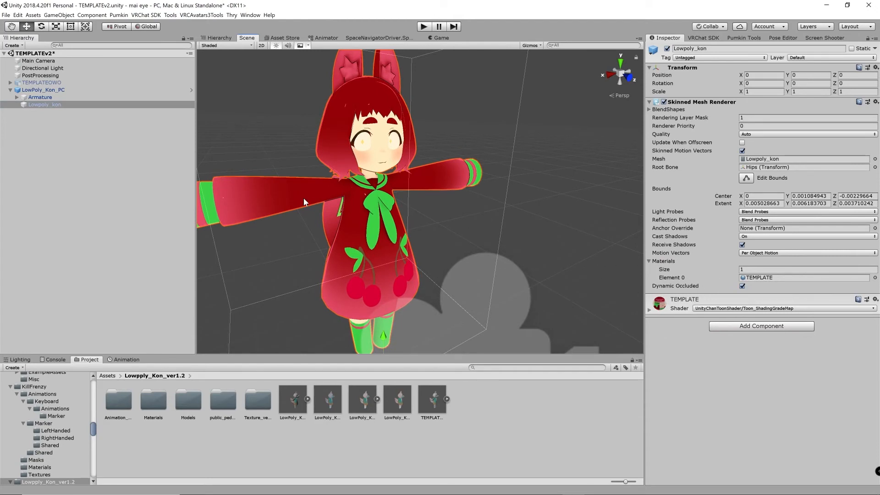
middle_click_drag(423, 224, 422, 233)
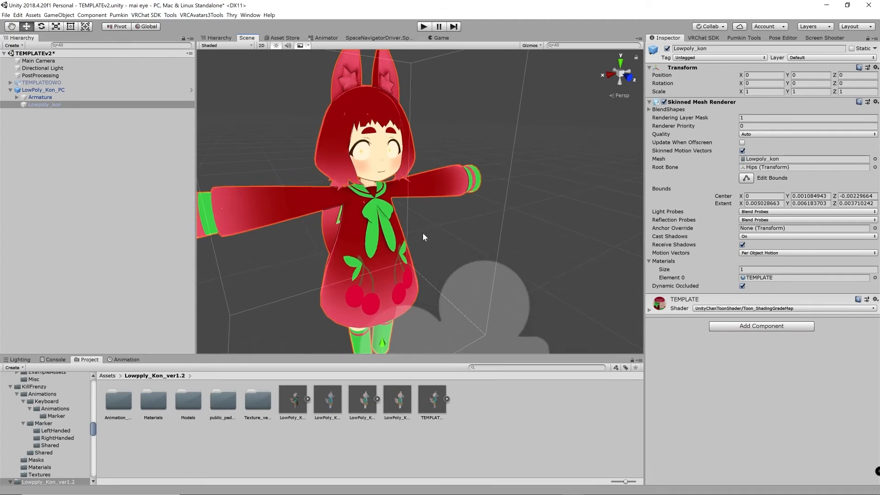
Increase the material slot count on Lowpoly_kon's Skinned Mesh Renderer to 3 and check the eyes up close
middle_click_drag(377, 181, 381, 189)
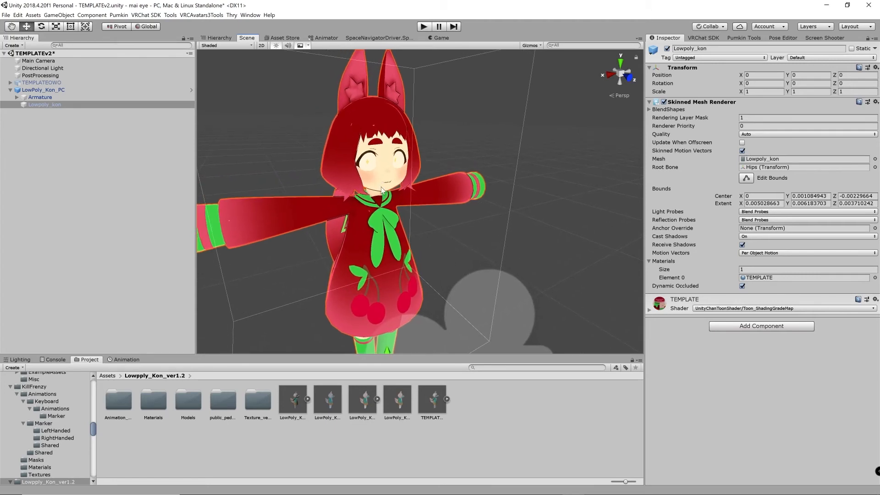
middle_click_drag(410, 238, 418, 227)
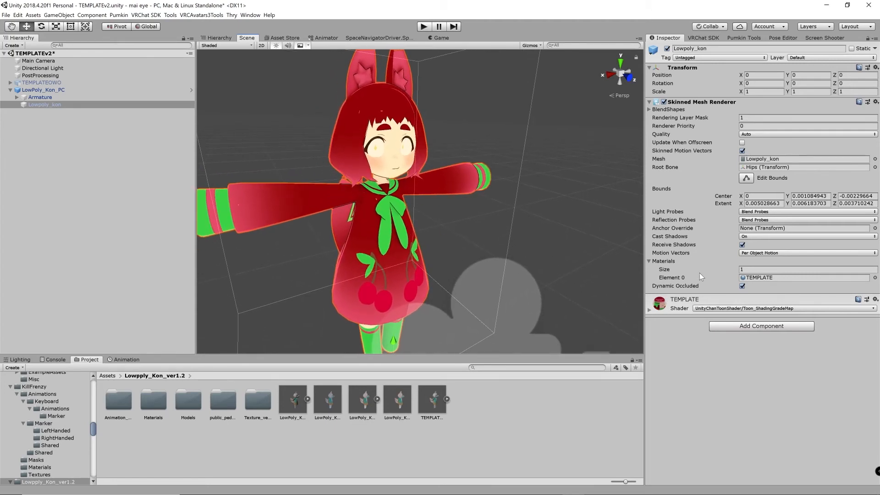
left_click(668, 269)
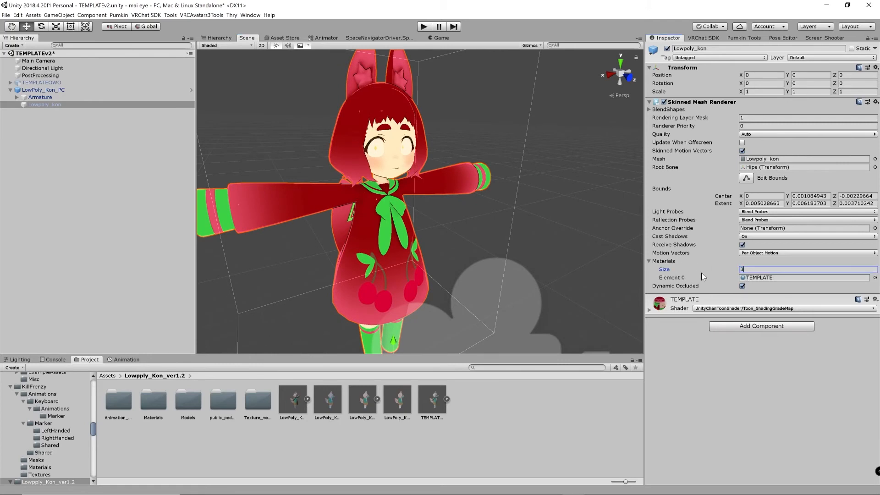
key("Return")
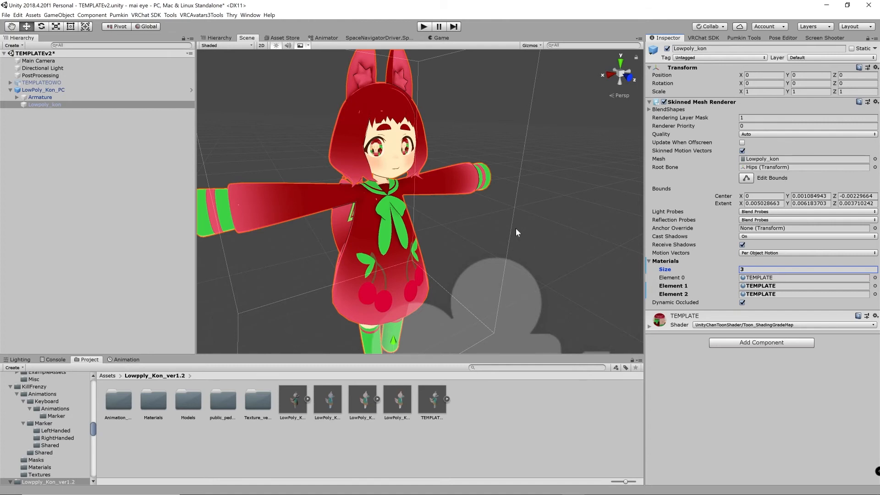
scroll(515, 224, "up", 5)
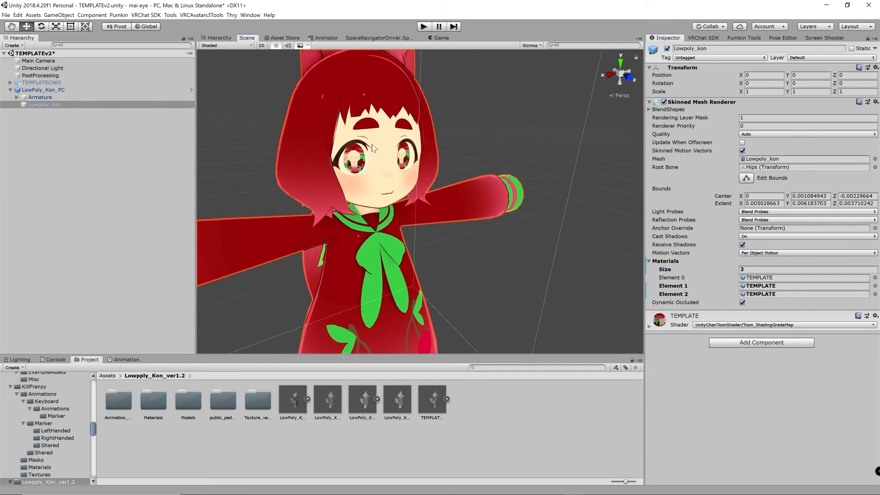
middle_click_drag(389, 211, 404, 230)
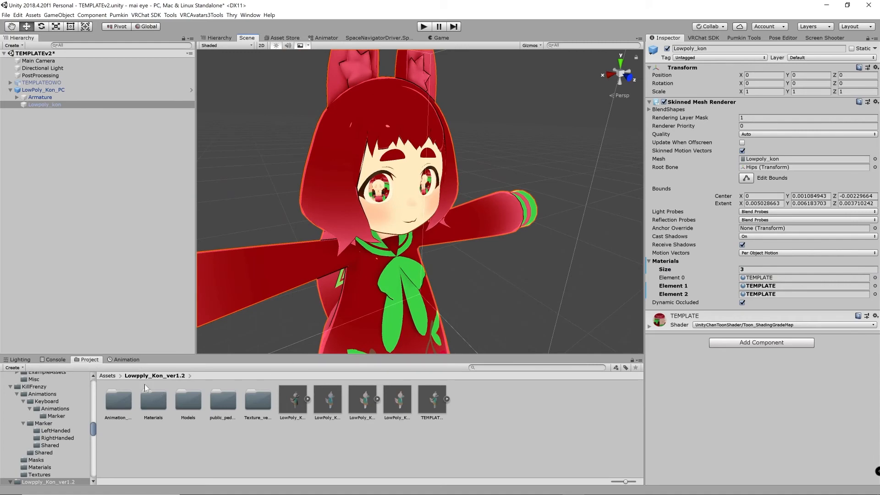
Import the Mai Wedge Eye Shader! [LITE] package from the Shaders folder in File Explorer into the Unity project's Assets
left_click(116, 375)
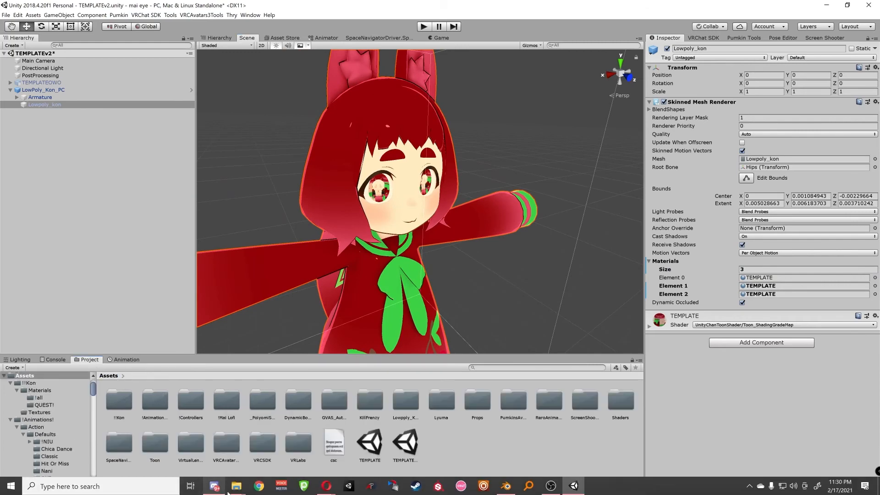
mouse_move(241, 489)
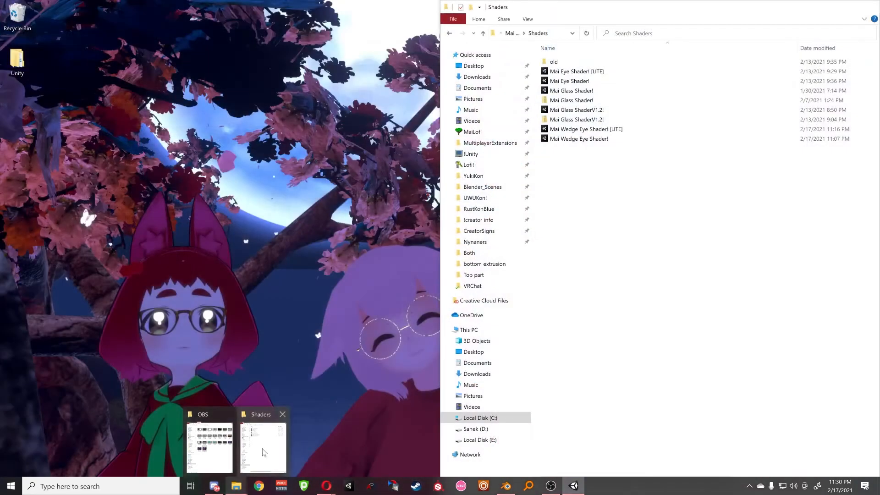
left_click(262, 448)
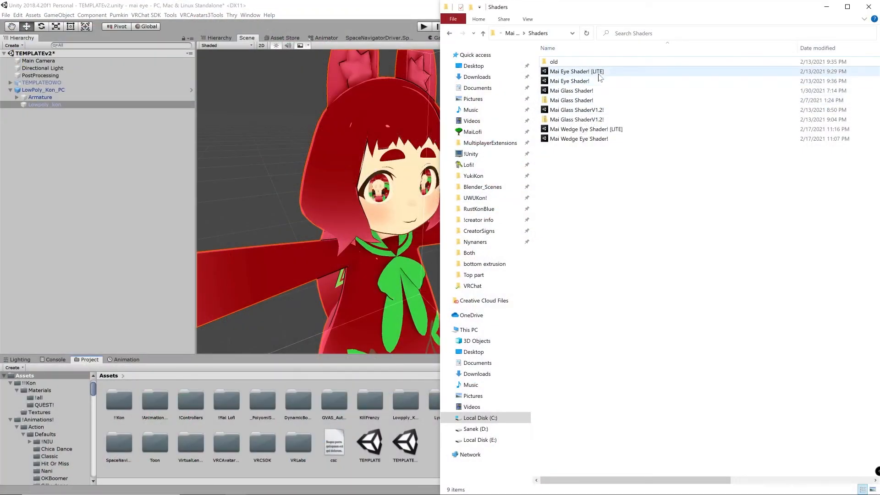
left_click_drag(599, 83, 392, 460)
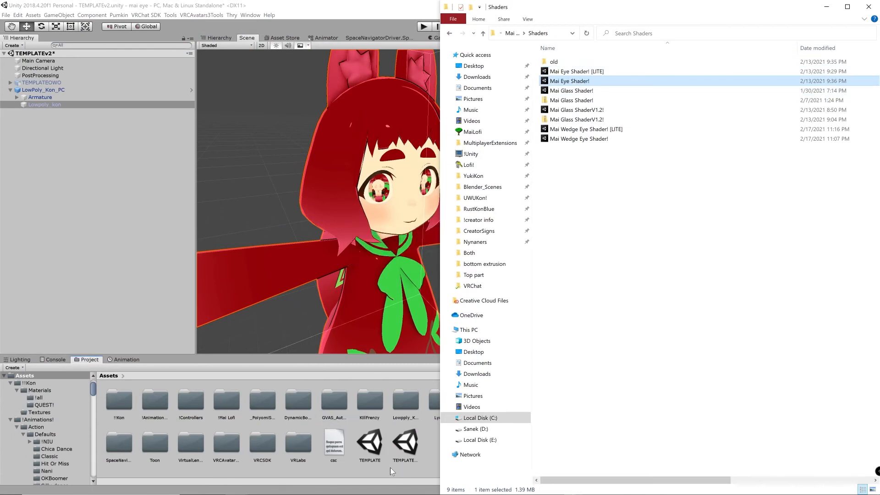
left_click(424, 388)
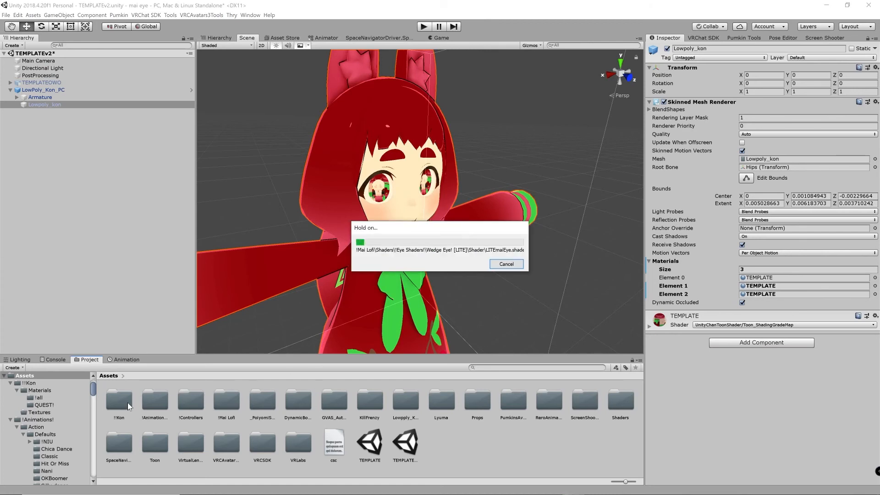
Open the imported Wedge Eye! [LITE] folder under !Mai Lofi, Shaders, !Eye Shaders! in the project assets
double_click(226, 400)
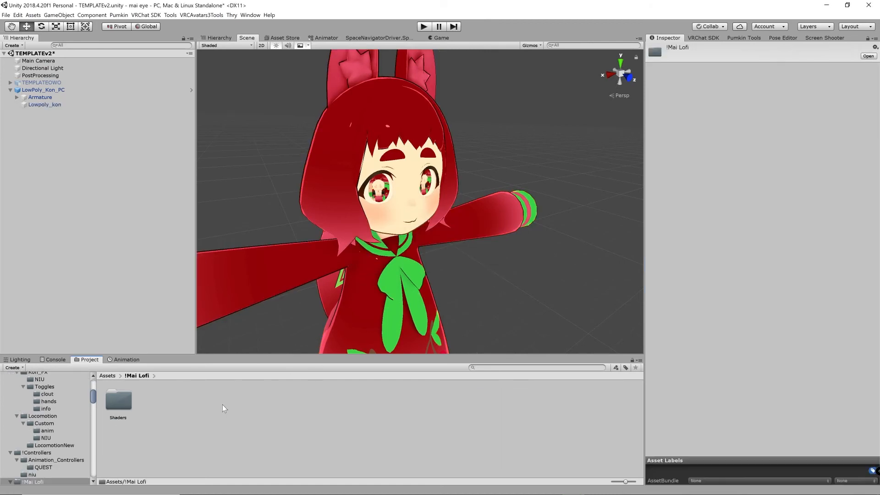
double_click(119, 400)
double_click(118, 400)
double_click(117, 400)
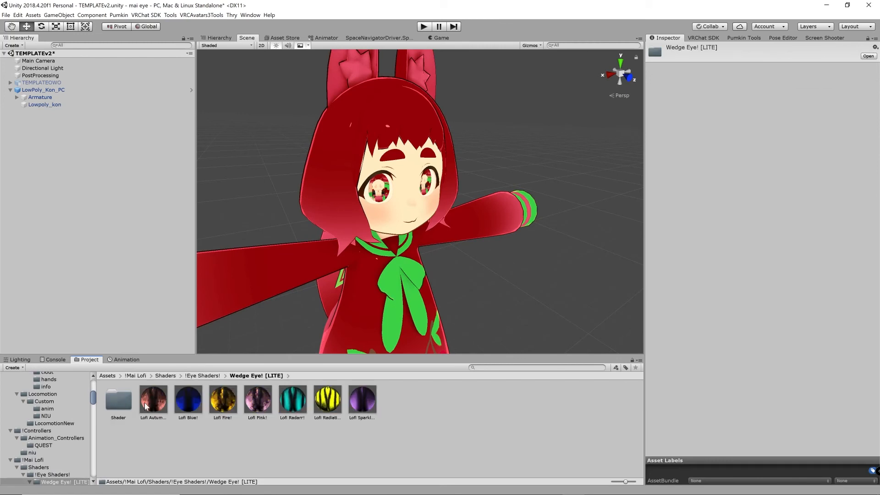
left_click_drag(153, 400, 454, 426)
scroll(399, 207, "up", 5)
middle_click_drag(387, 217, 372, 233)
scroll(371, 233, "down", 3)
left_click_drag(257, 399, 467, 421)
scroll(436, 235, "down", 8)
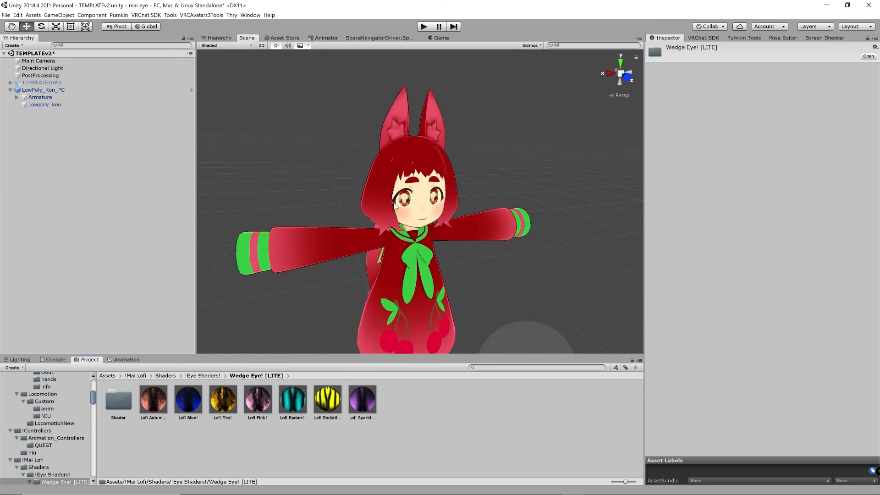
scroll(496, 133, "up", 2)
left_click_drag(362, 399, 401, 443)
Select the Lowpoly_kon mesh and assign Lofi Sparkles! to material Element 1 and Lofi Radiation! to Element 2
left_click(24, 91)
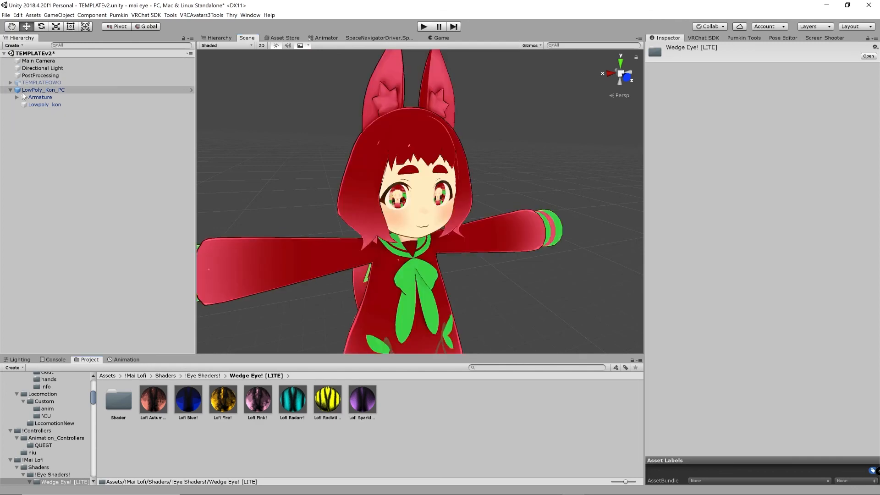
left_click(35, 104)
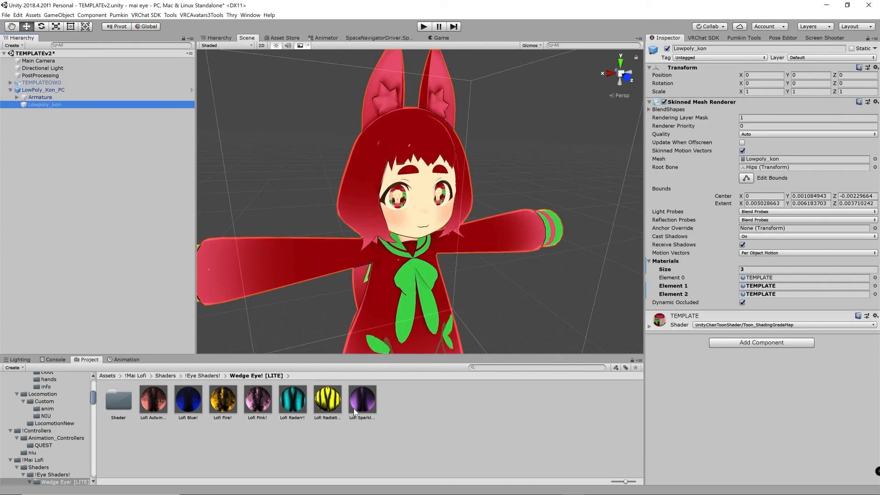
left_click_drag(354, 411, 758, 288)
left_click_drag(330, 397, 758, 297)
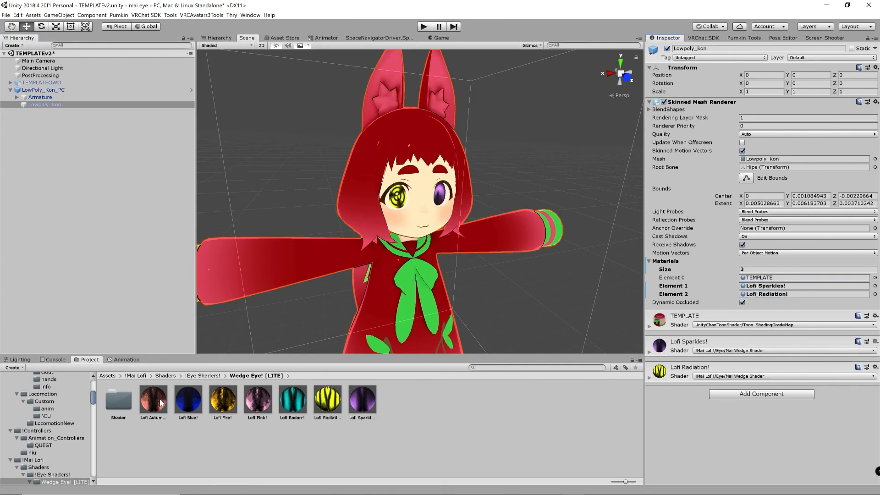
Replace Lowpoly_kon's eye materials with Lofi Autumn! in Element 2 and Lofi Fire! in Element 1
left_click_drag(160, 403, 752, 294)
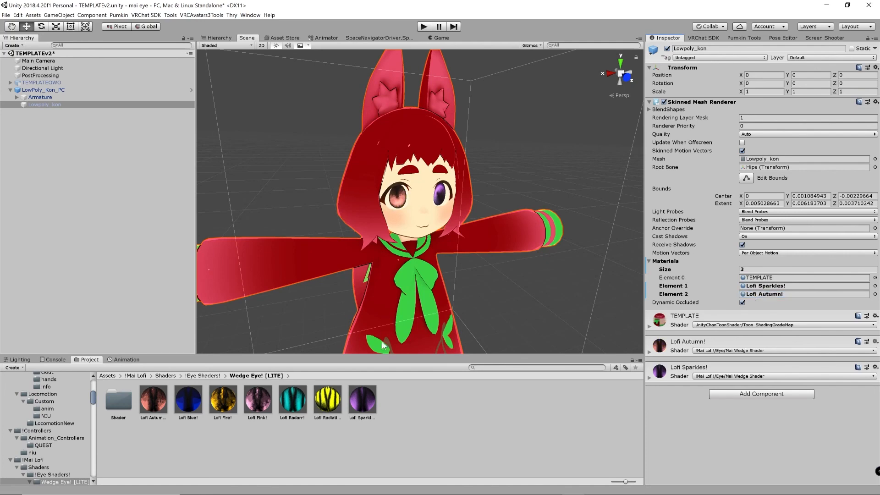
left_click_drag(218, 406, 751, 290)
Examine how the wedge eye shader materials look on the avatar's two eyes from different angles and distances
right_click_drag(288, 167, 540, 151, "alt")
middle_click_drag(433, 221, 416, 195)
right_click_drag(416, 194, 395, 189, "alt")
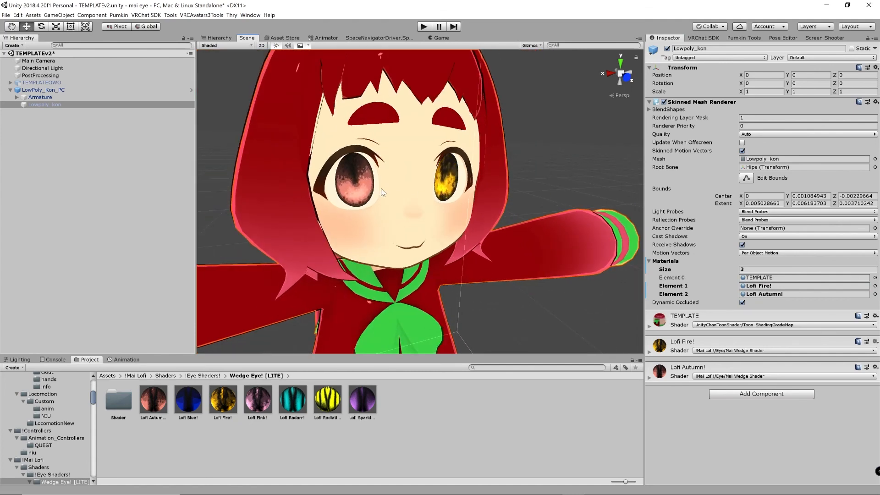
scroll(411, 220, "down", 4)
right_click_drag(411, 220, 367, 219, "alt")
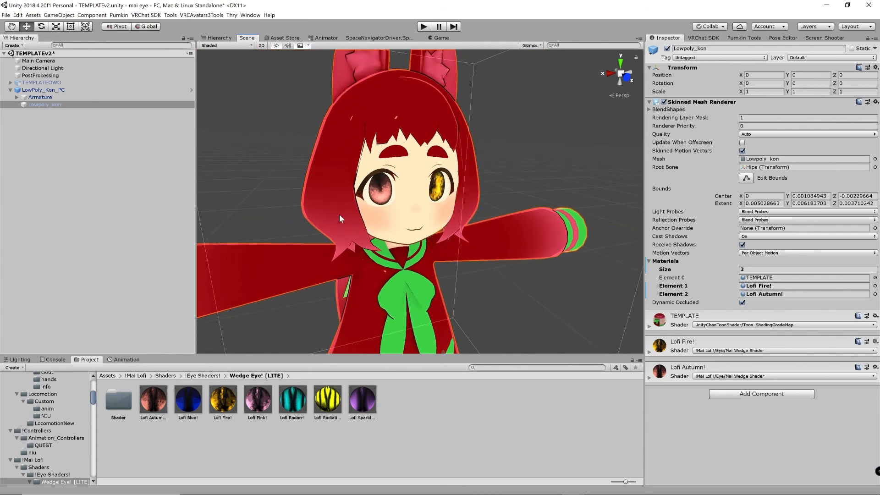
left_click_drag(341, 217, 393, 209, "alt")
right_click_drag(393, 209, 368, 204, "alt")
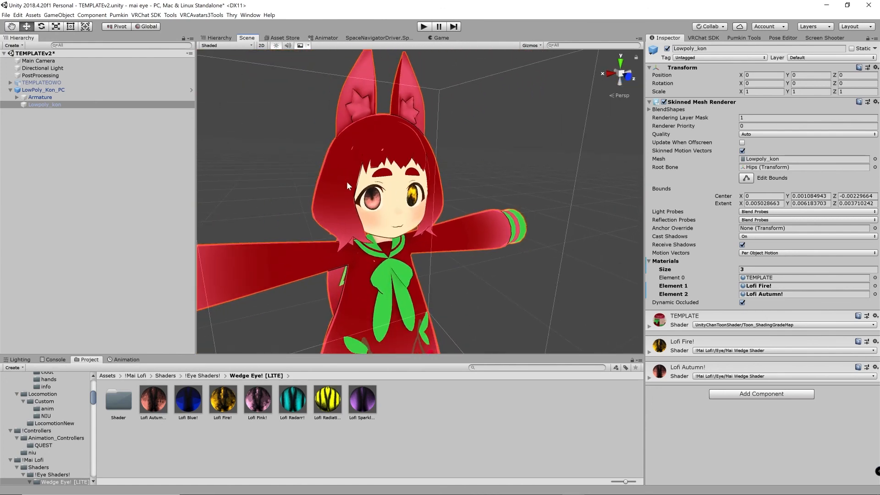
left_click_drag(346, 180, 366, 192, "alt")
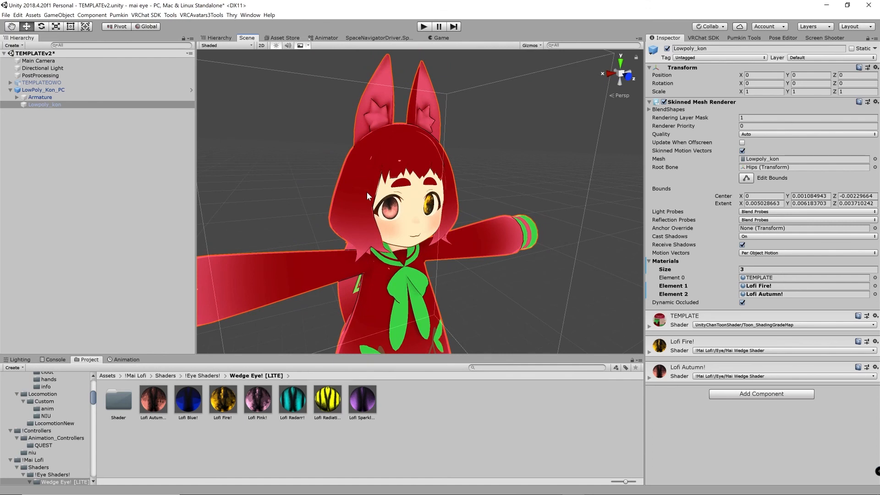